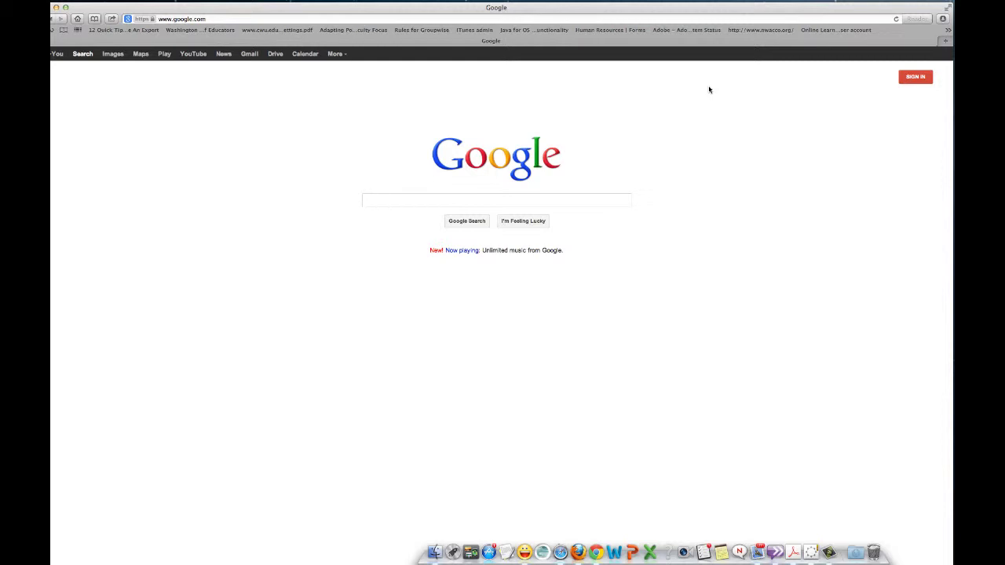
Sign in to the Google account using the autofilled email and password
{"action": "left_click", "coordinate": [917, 79]}
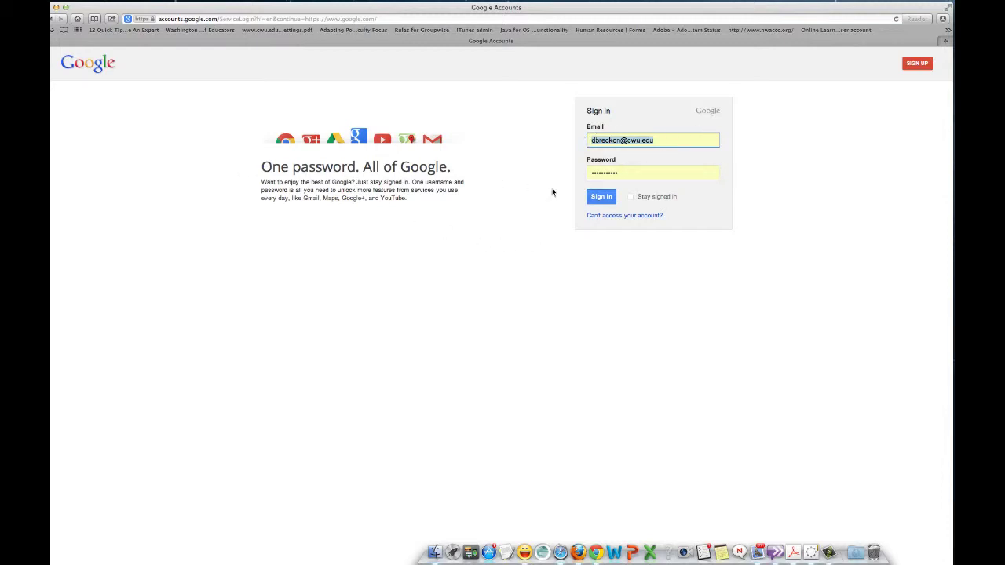
{"action": "left_click", "coordinate": [599, 198]}
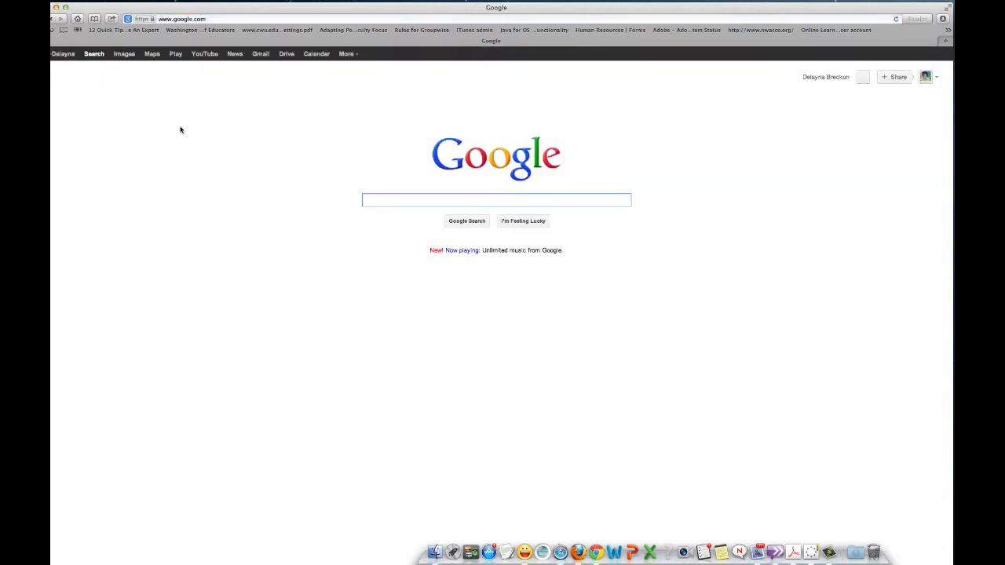
Open the More Google services list, then close it again
{"action": "left_click_drag", "start_coordinate": [101, 10], "coordinate": [106, 13]}
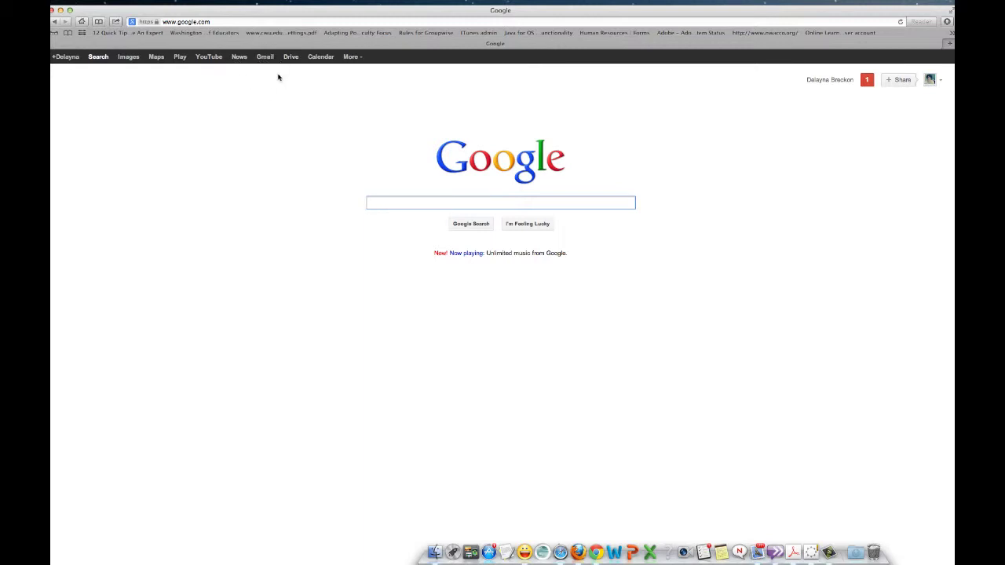
{"action": "left_click", "coordinate": [353, 58]}
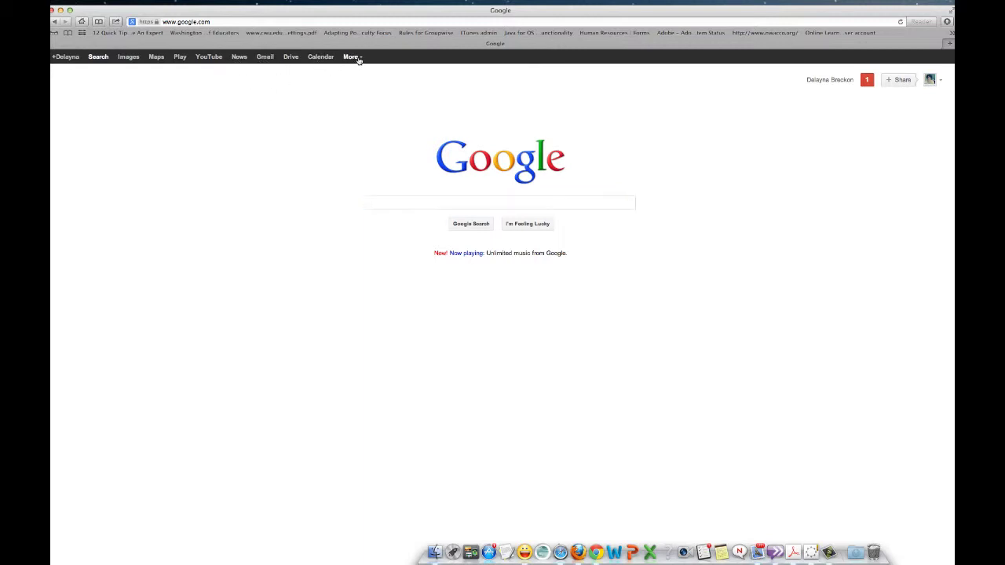
{"action": "left_click", "coordinate": [355, 57]}
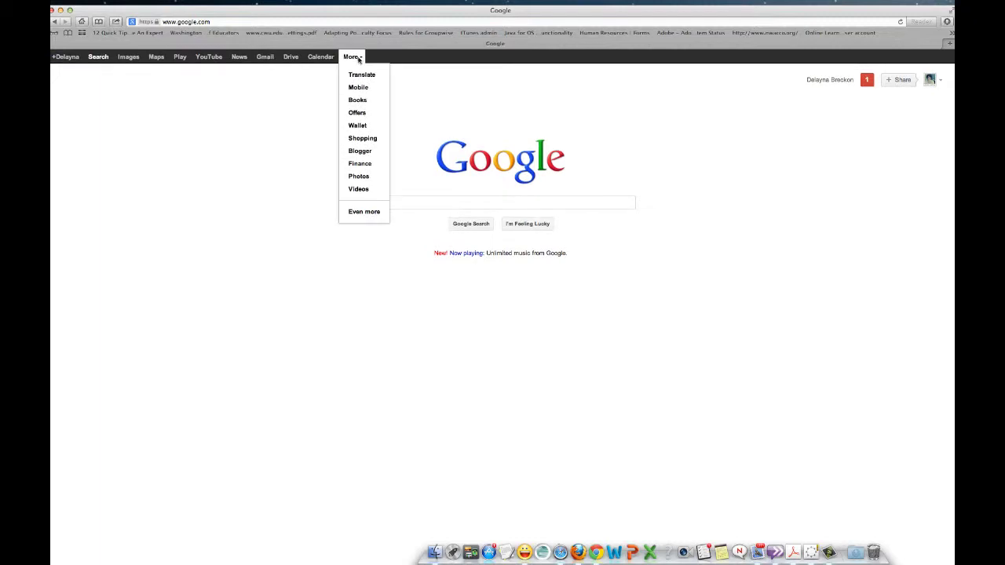
{"action": "left_click", "coordinate": [740, 107]}
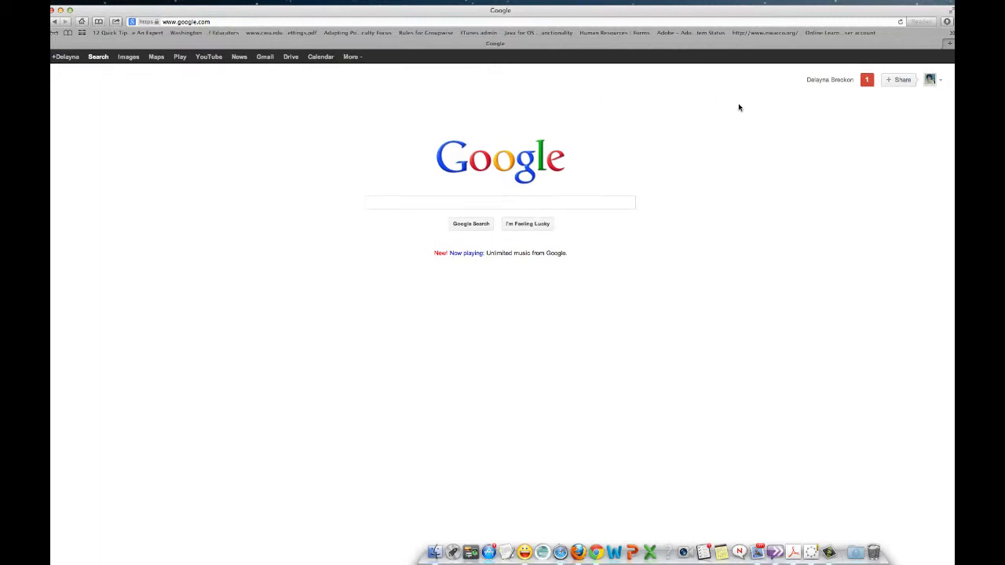
Open the account's Google+ profile from the avatar menu's View profile
{"action": "left_click", "coordinate": [937, 82]}
{"action": "mouse_move", "coordinate": [835, 127]}
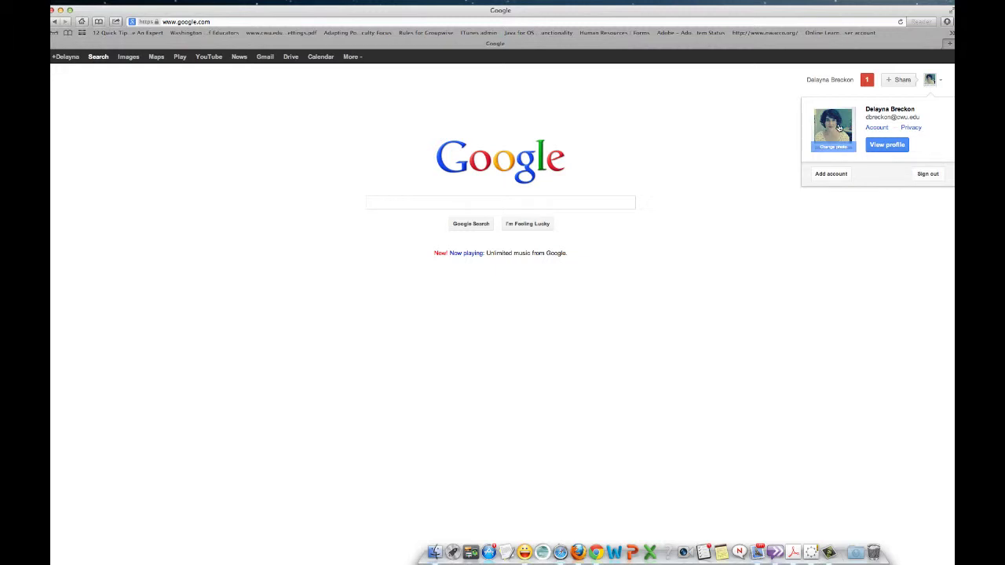
{"action": "left_click", "coordinate": [881, 147]}
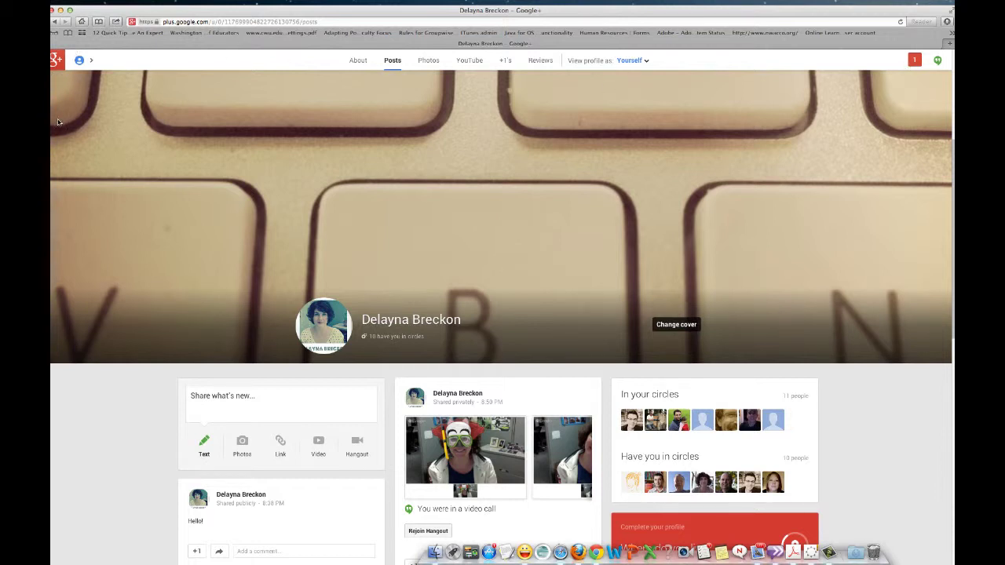
Visit the Google+ Home stream, then go back to the Google search homepage
{"action": "left_click", "coordinate": [76, 61]}
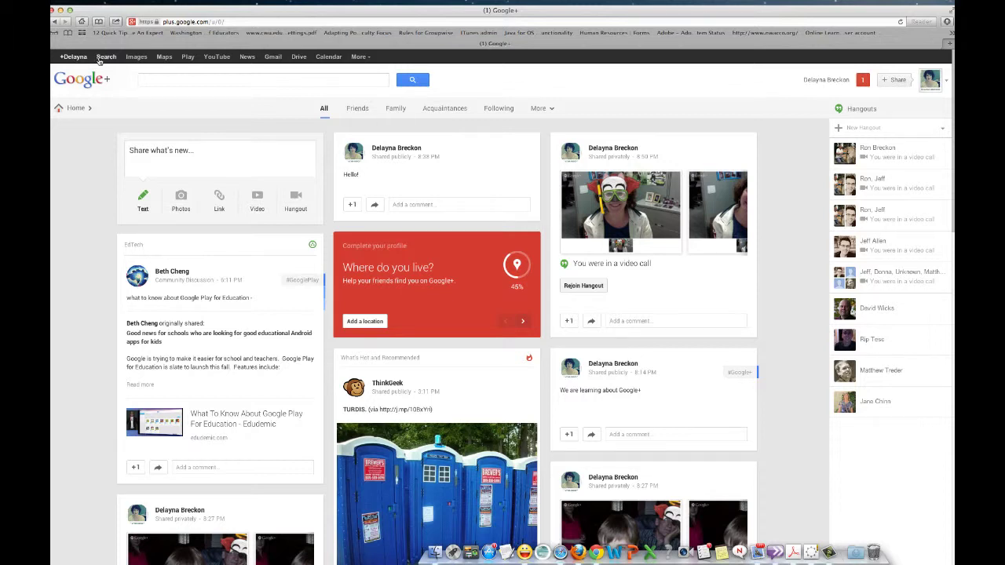
{"action": "left_click", "coordinate": [100, 57]}
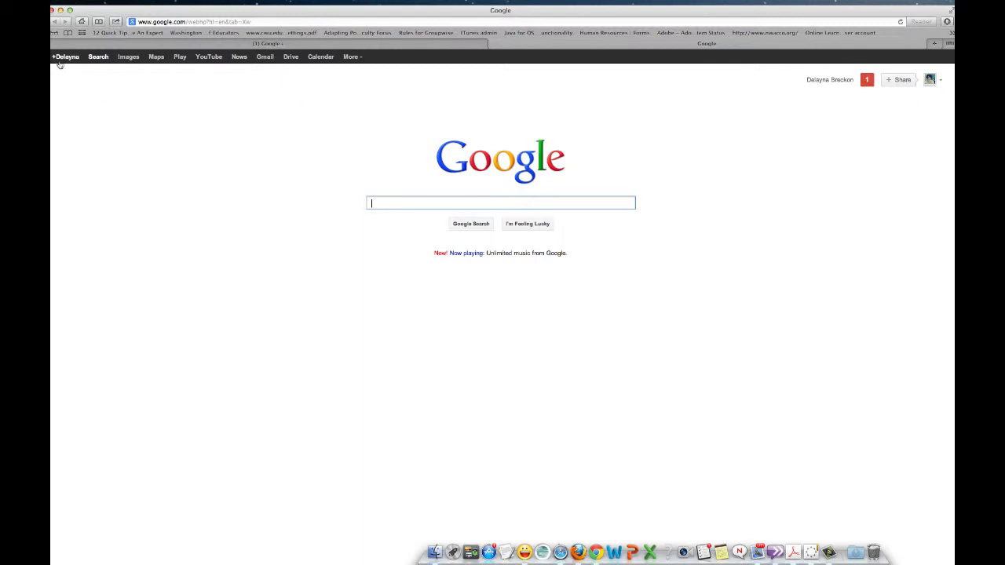
Go from Google Search to the account's Google+ home stream via the +name link
{"action": "scroll", "coordinate": [59, 65], "scroll_direction": "up", "scroll_amount": 5}
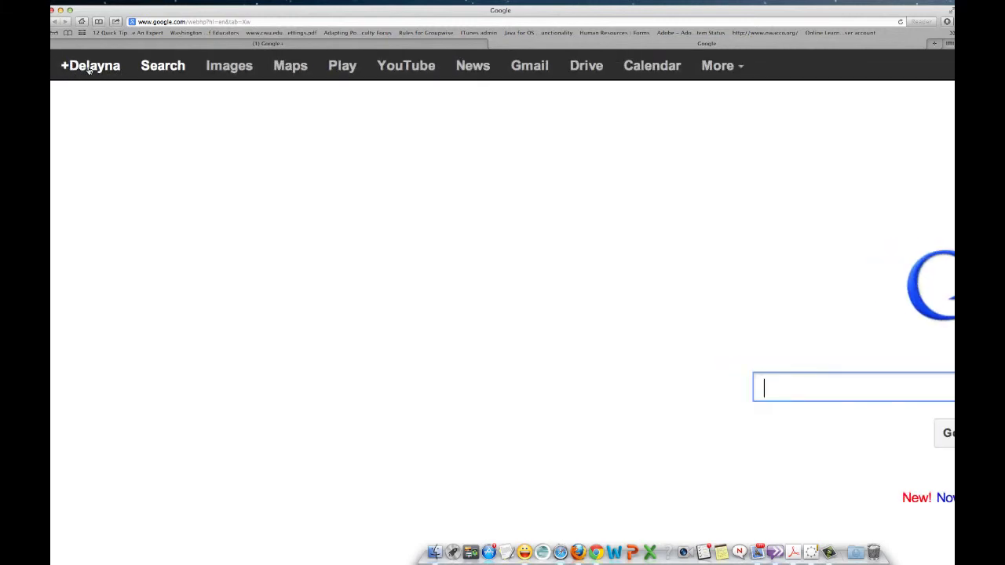
{"action": "left_click", "coordinate": [89, 67]}
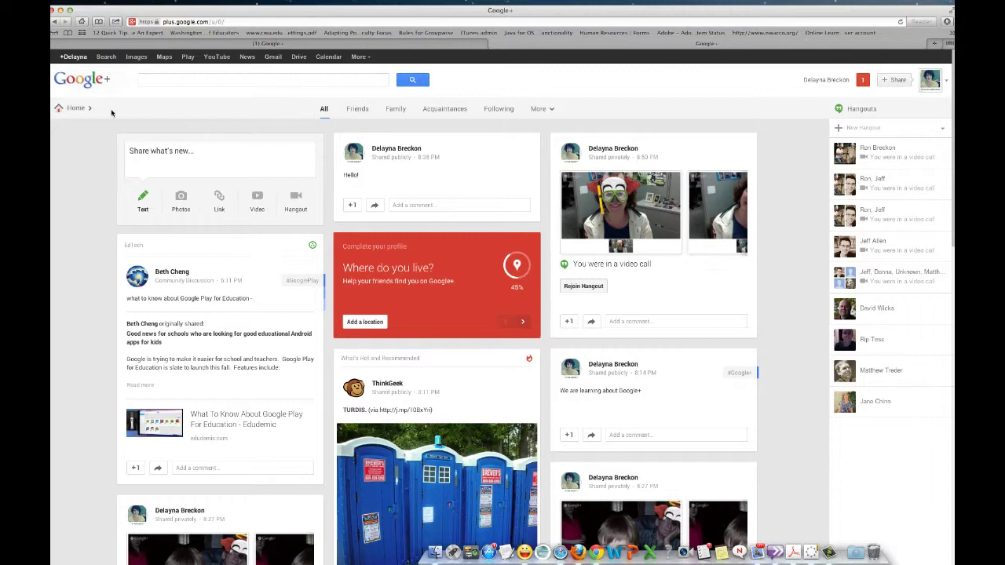
Open the People page and scroll through the Find people suggestions
{"action": "mouse_move", "coordinate": [77, 108]}
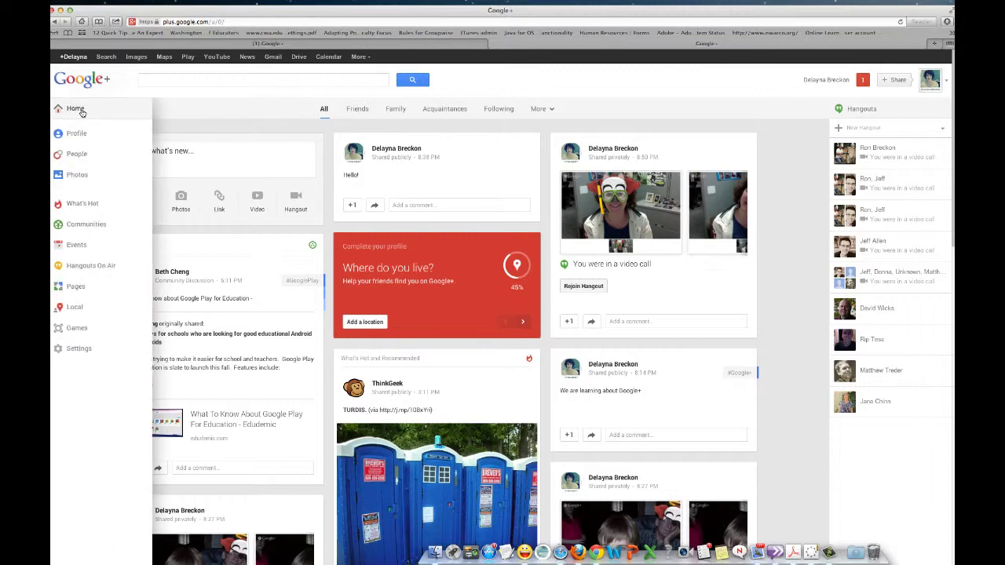
{"action": "left_click", "coordinate": [81, 157]}
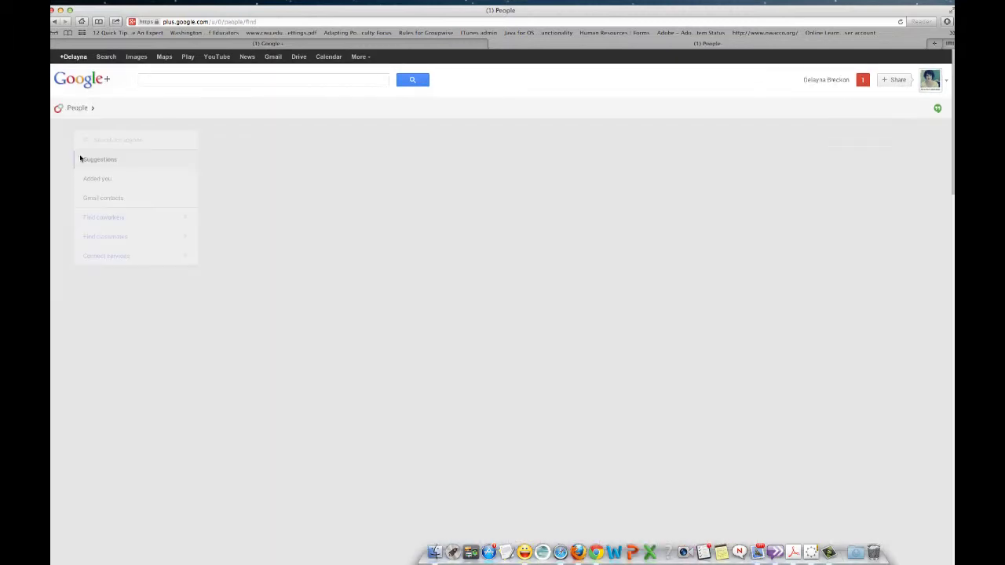
{"action": "scroll", "coordinate": [79, 186], "scroll_direction": "down", "scroll_amount": 1}
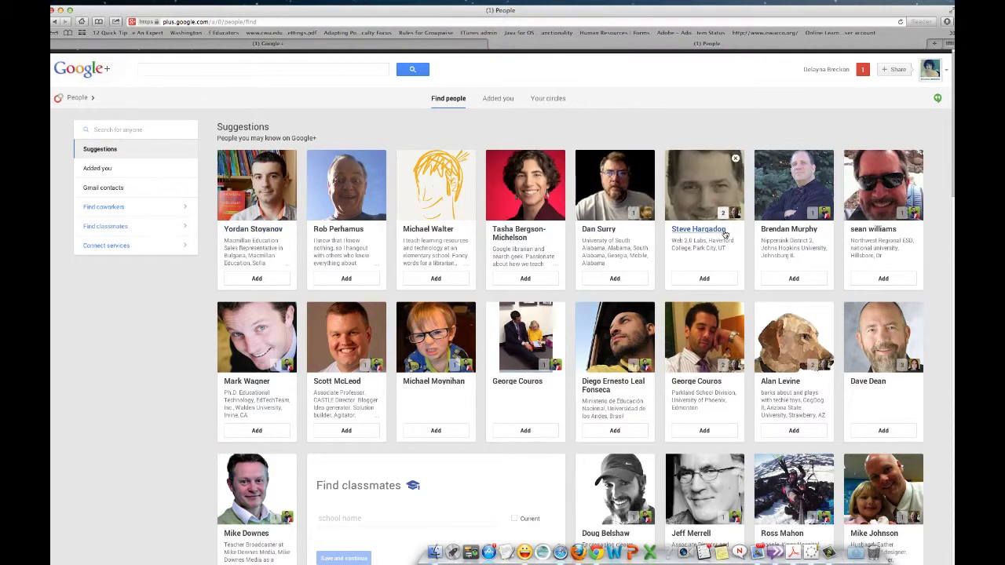
{"action": "scroll", "coordinate": [716, 237], "scroll_direction": "down", "scroll_amount": 3}
{"action": "scroll", "coordinate": [715, 238], "scroll_direction": "down", "scroll_amount": 4}
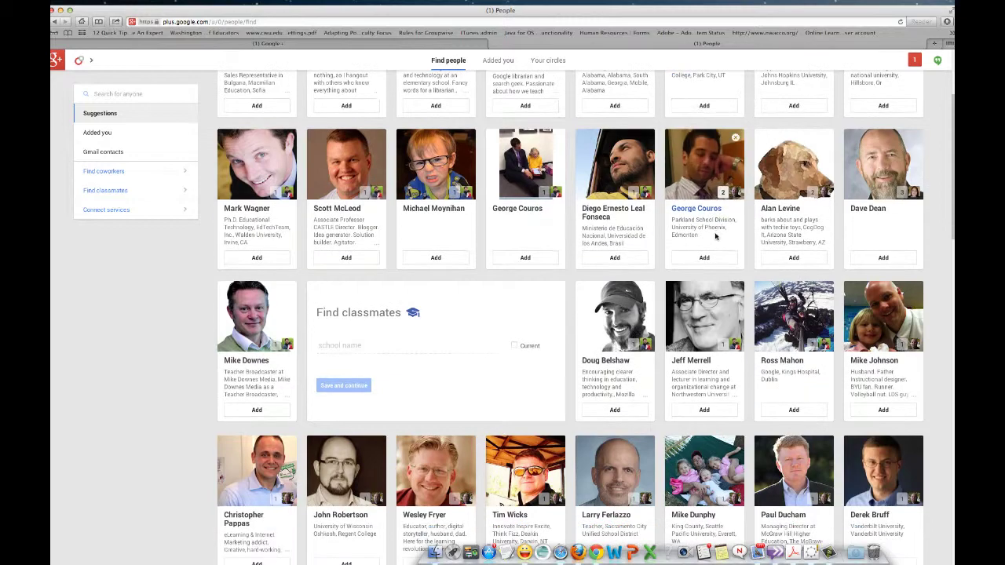
{"action": "scroll", "coordinate": [715, 237], "scroll_direction": "down", "scroll_amount": 3}
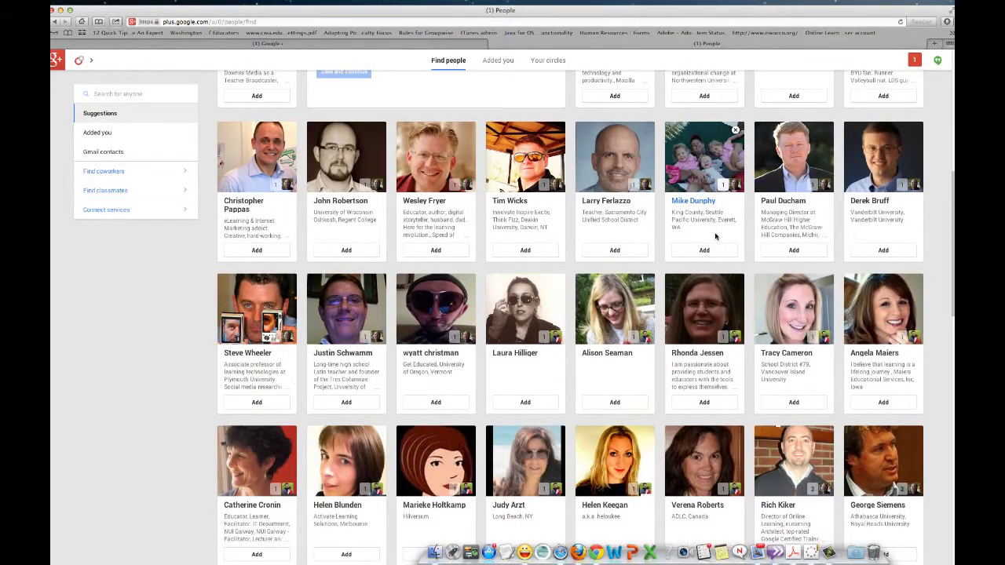
{"action": "scroll", "coordinate": [716, 237], "scroll_direction": "down", "scroll_amount": 1}
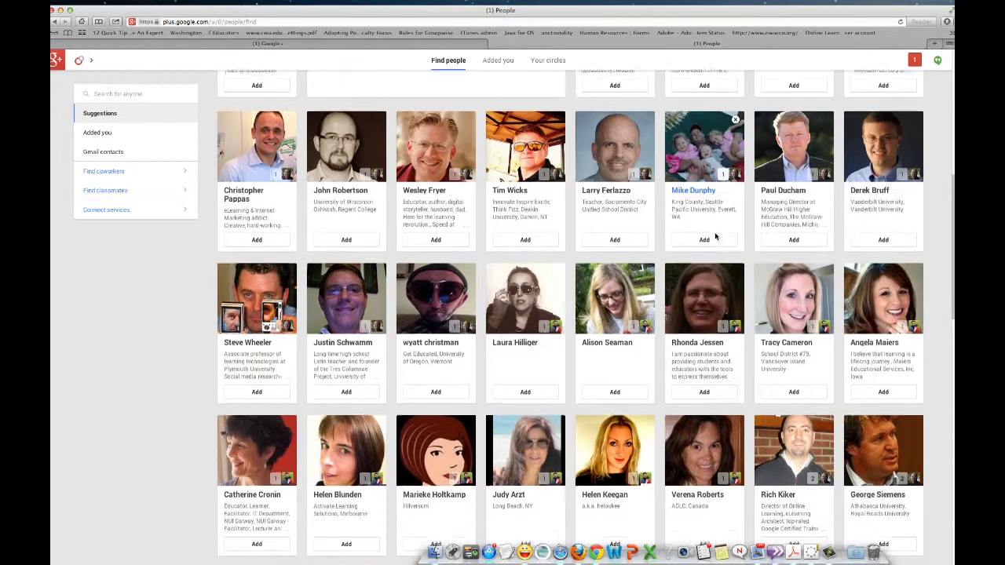
{"action": "scroll", "coordinate": [715, 238], "scroll_direction": "up", "scroll_amount": 8}
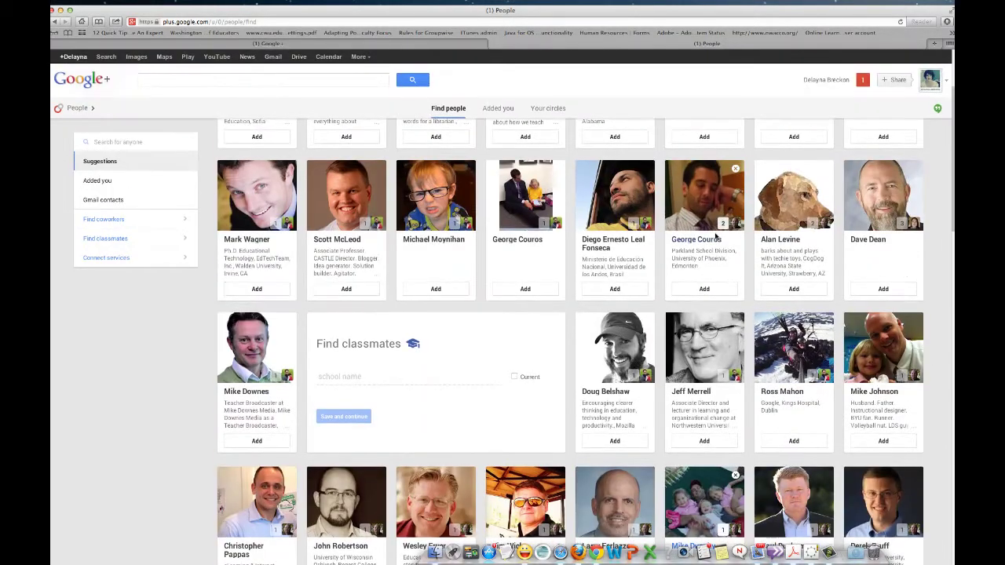
{"action": "scroll", "coordinate": [715, 237], "scroll_direction": "up", "scroll_amount": 3}
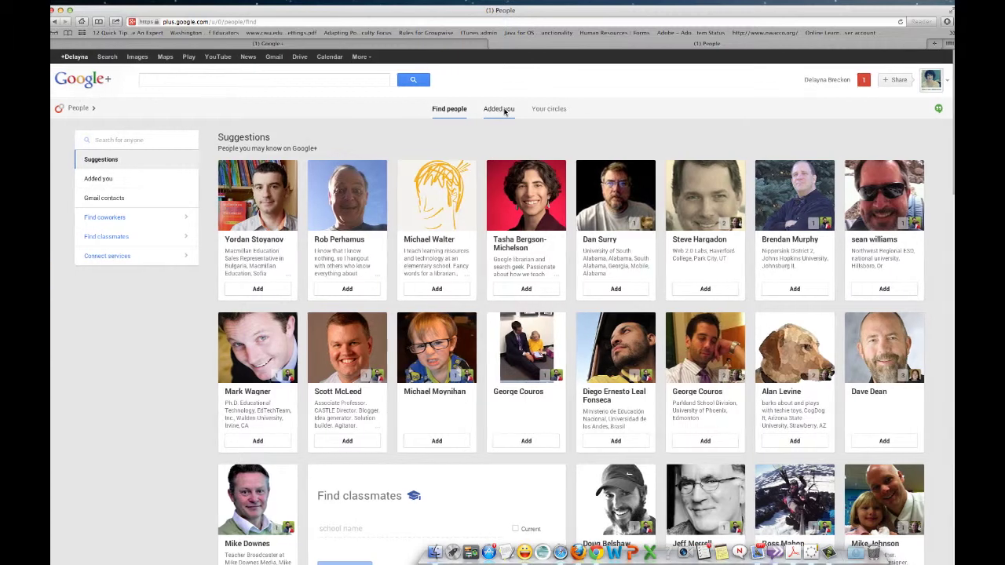
View the Added you tab, then Your circles, including the Education Technology circle
{"action": "left_click", "coordinate": [505, 111]}
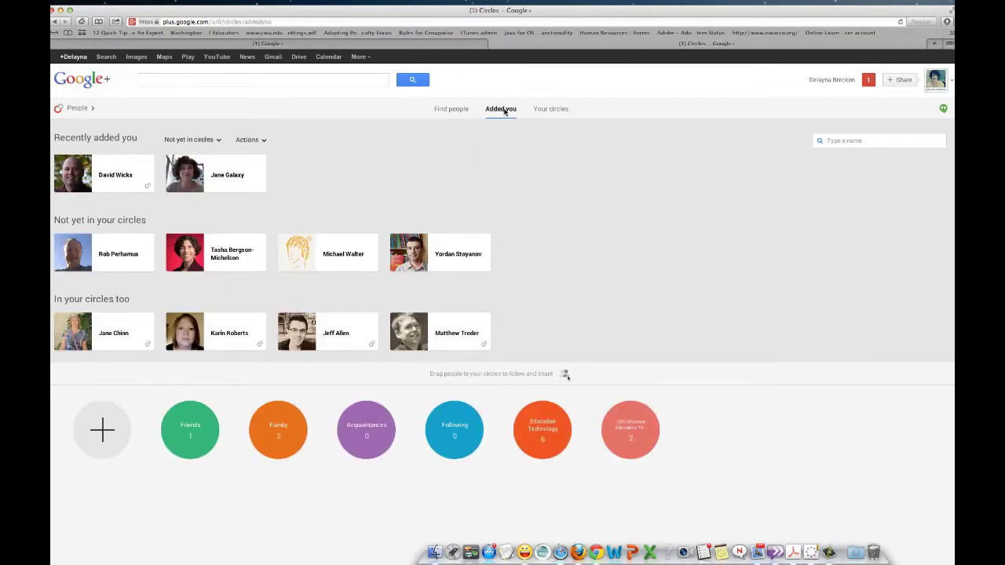
{"action": "left_click", "coordinate": [549, 111]}
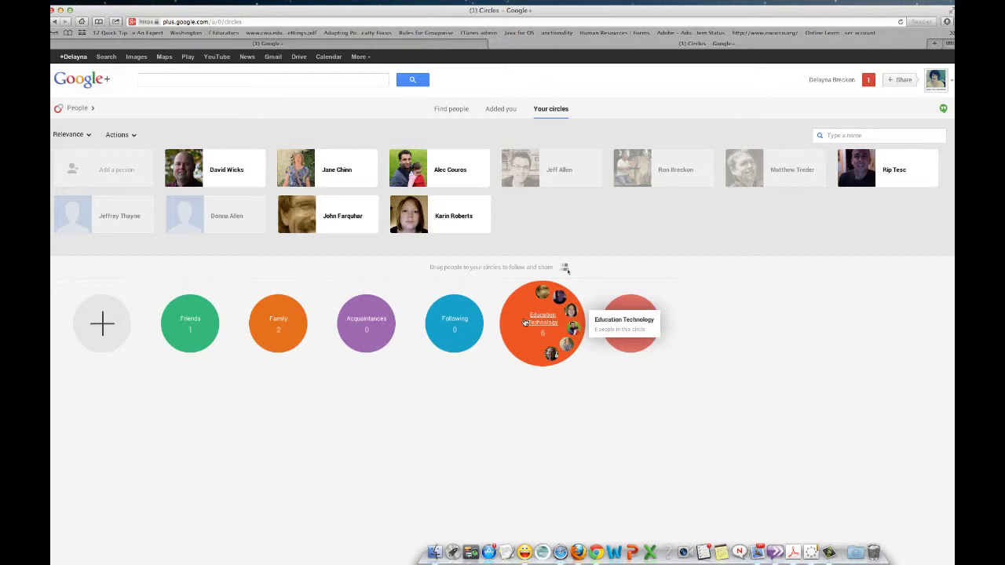
{"action": "mouse_move", "coordinate": [625, 342]}
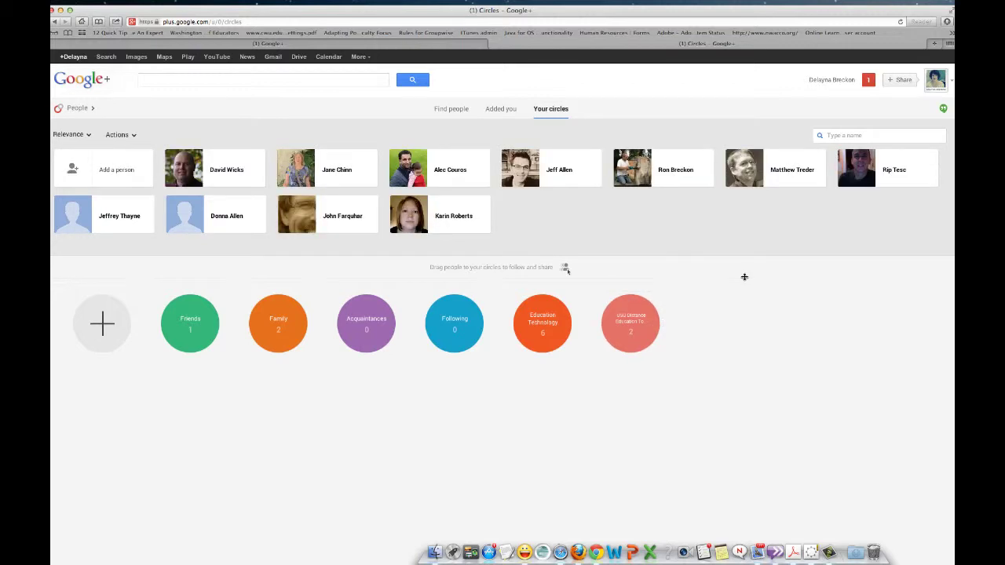
{"action": "scroll", "coordinate": [542, 322], "scroll_direction": "down", "scroll_amount": 1}
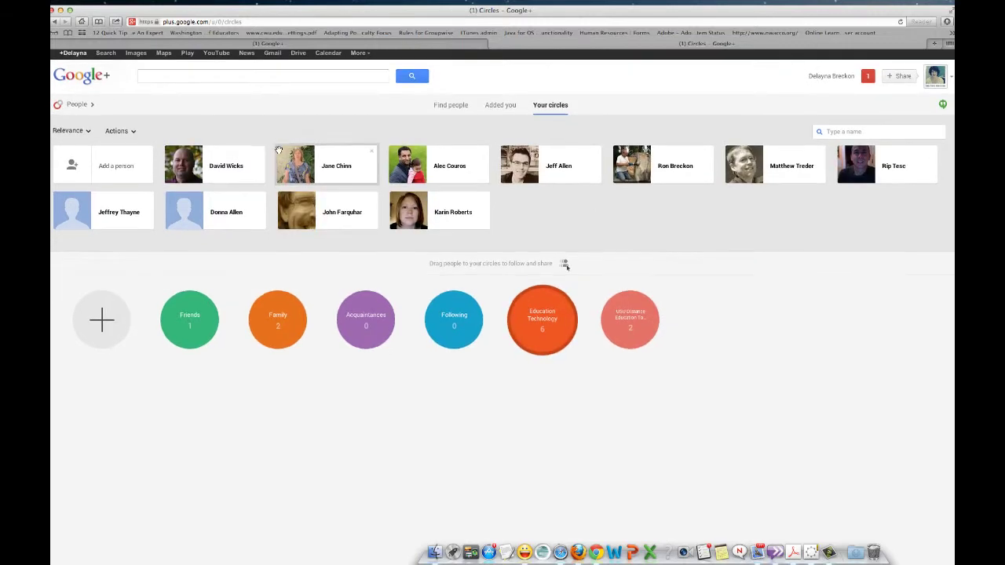
Return to the Google+ Home stream from the left navigation ribbon
{"action": "mouse_move", "coordinate": [71, 105]}
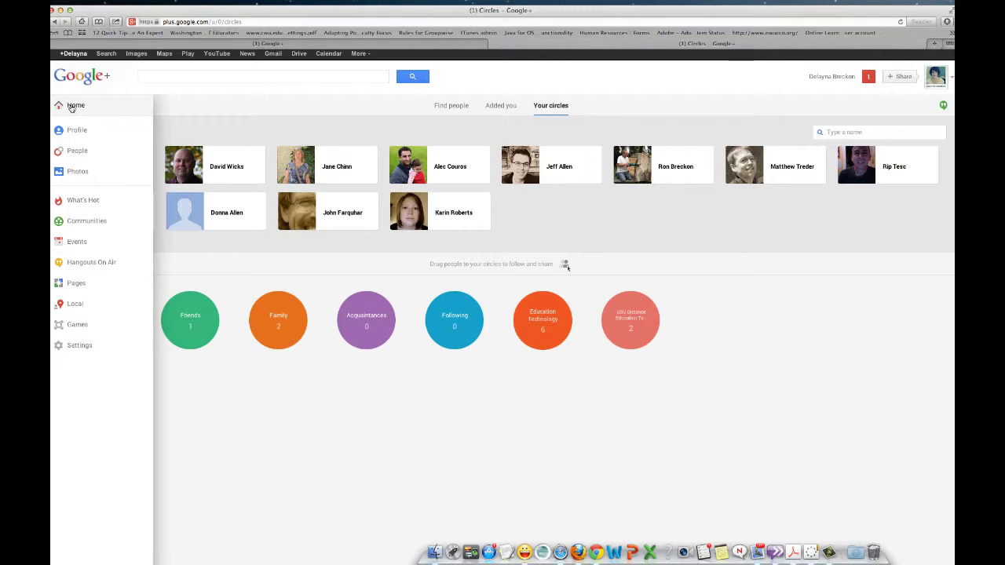
{"action": "left_click", "coordinate": [72, 107]}
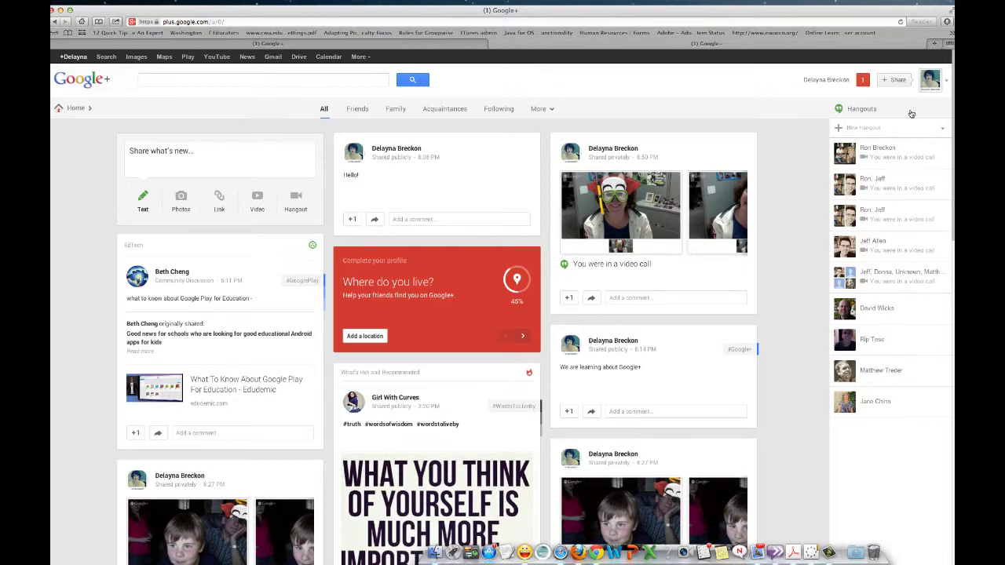
Expand the Hangouts list, start a New Hangout, and check then uncheck several contacts
{"action": "left_click", "coordinate": [839, 109]}
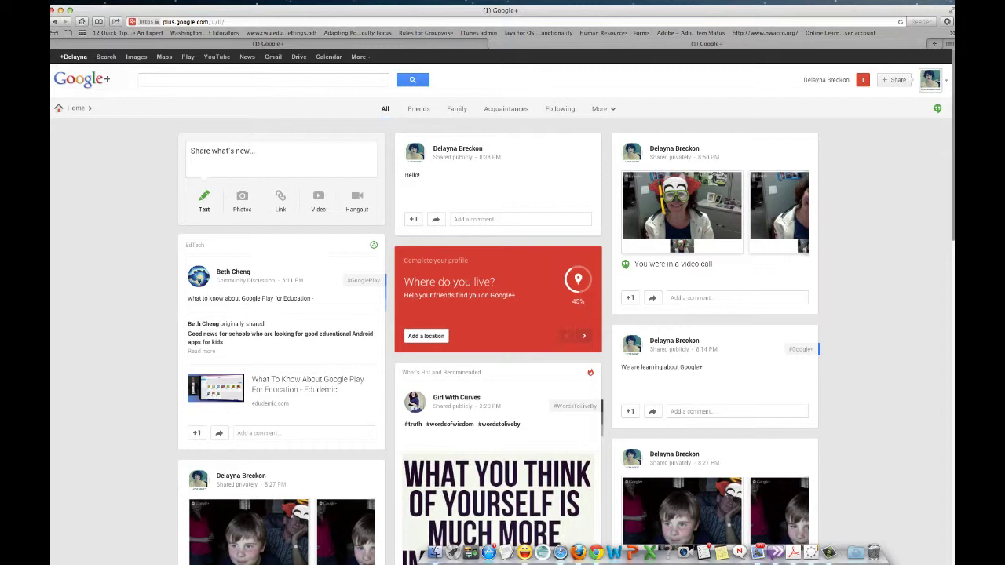
{"action": "left_click", "coordinate": [938, 110]}
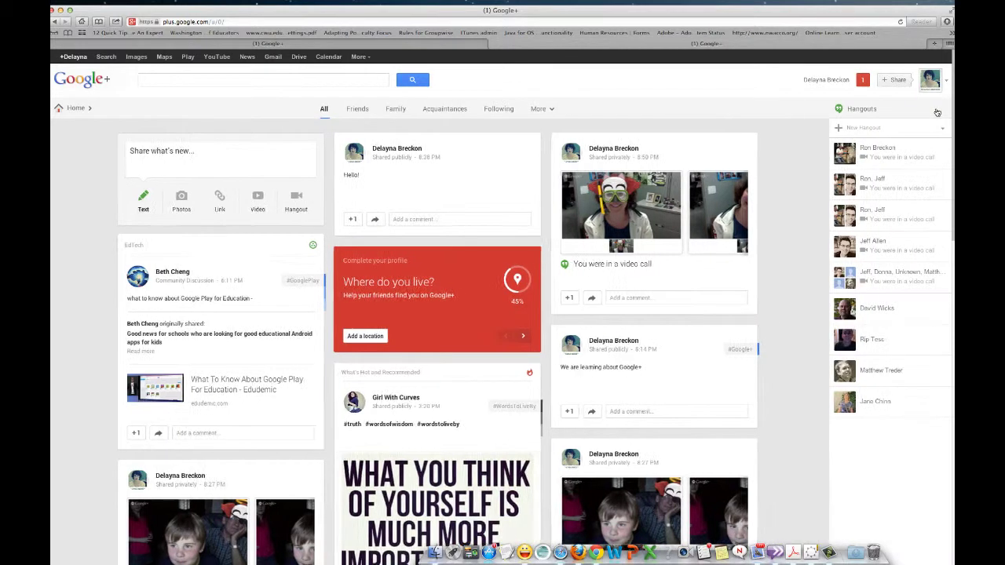
{"action": "left_click", "coordinate": [838, 128]}
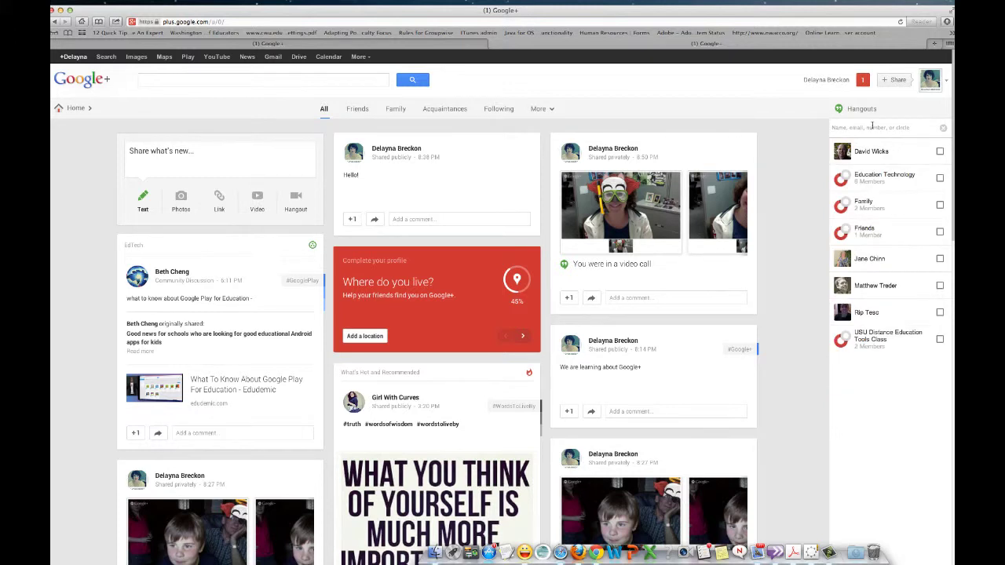
{"action": "left_click", "coordinate": [940, 151]}
{"action": "left_click", "coordinate": [940, 210]}
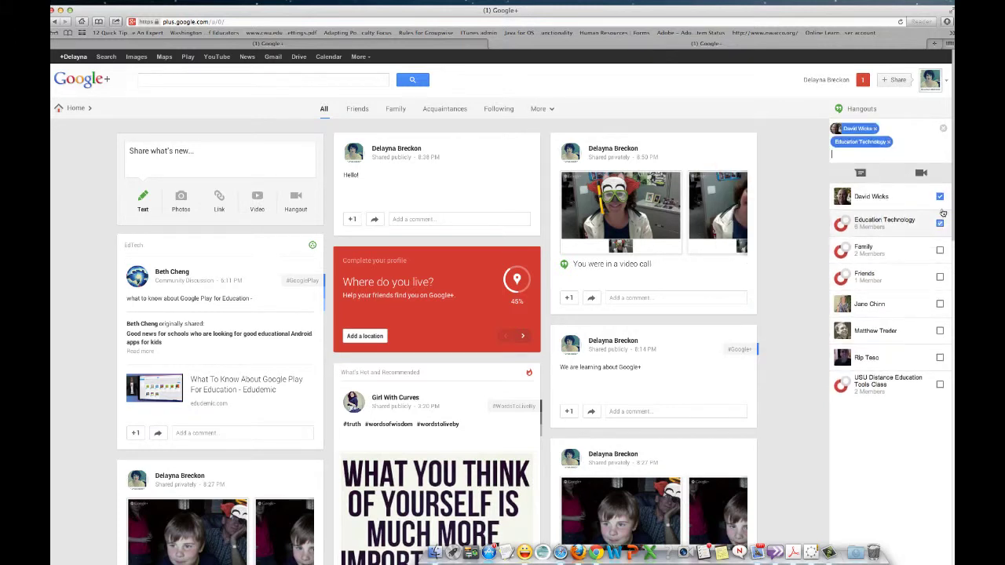
{"action": "left_click", "coordinate": [940, 304]}
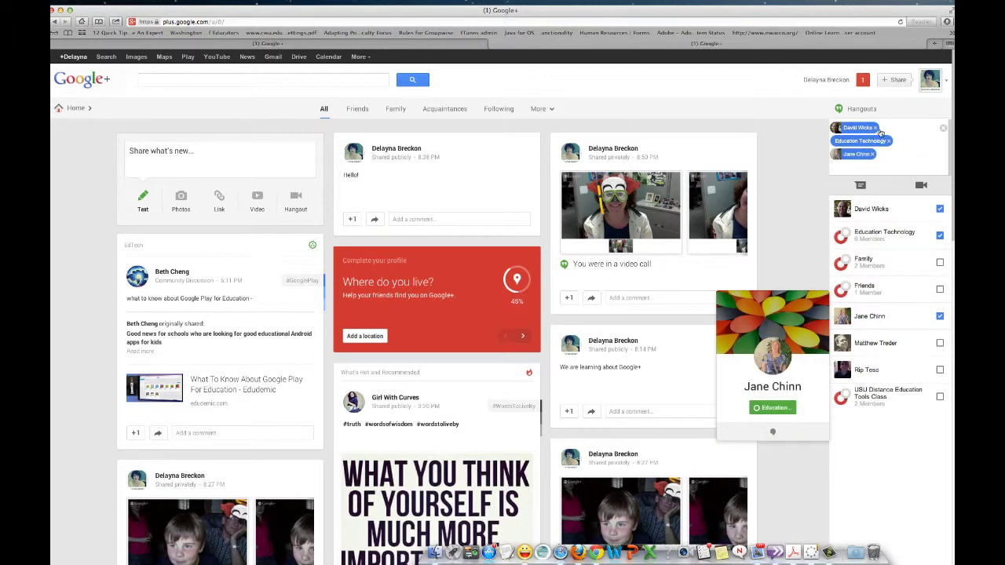
{"action": "left_click", "coordinate": [899, 154]}
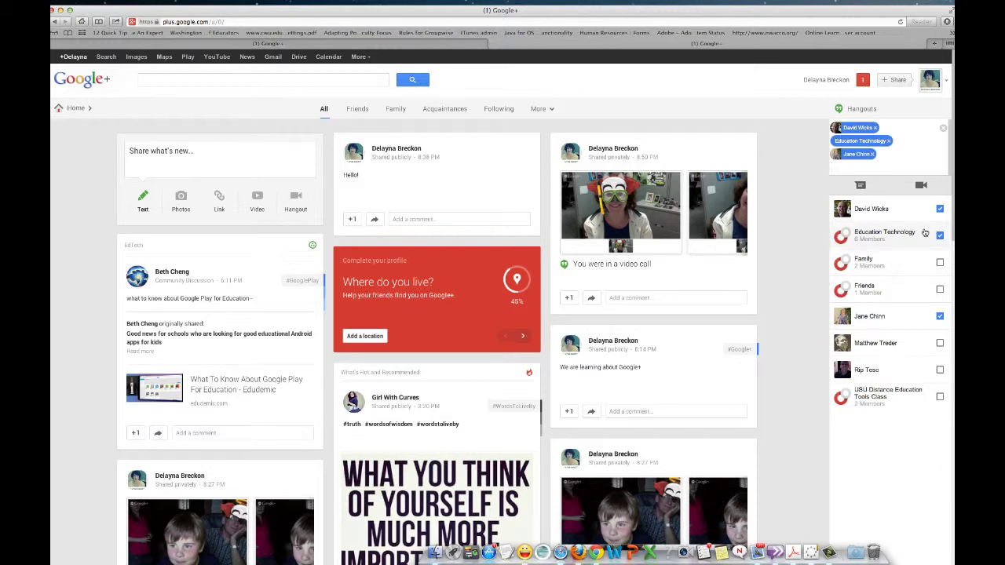
{"action": "left_click", "coordinate": [939, 210]}
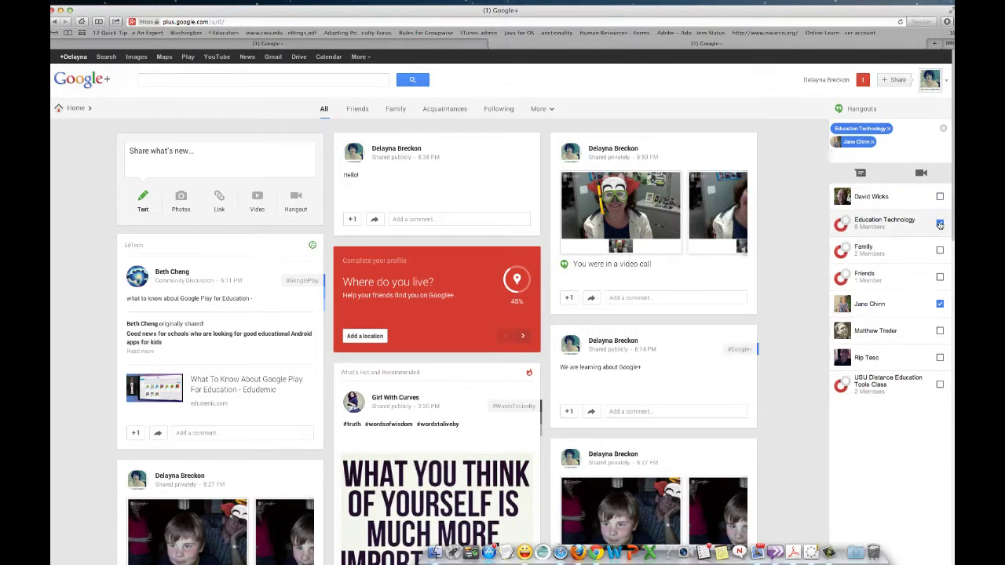
{"action": "left_click", "coordinate": [941, 224]}
{"action": "left_click", "coordinate": [941, 291]}
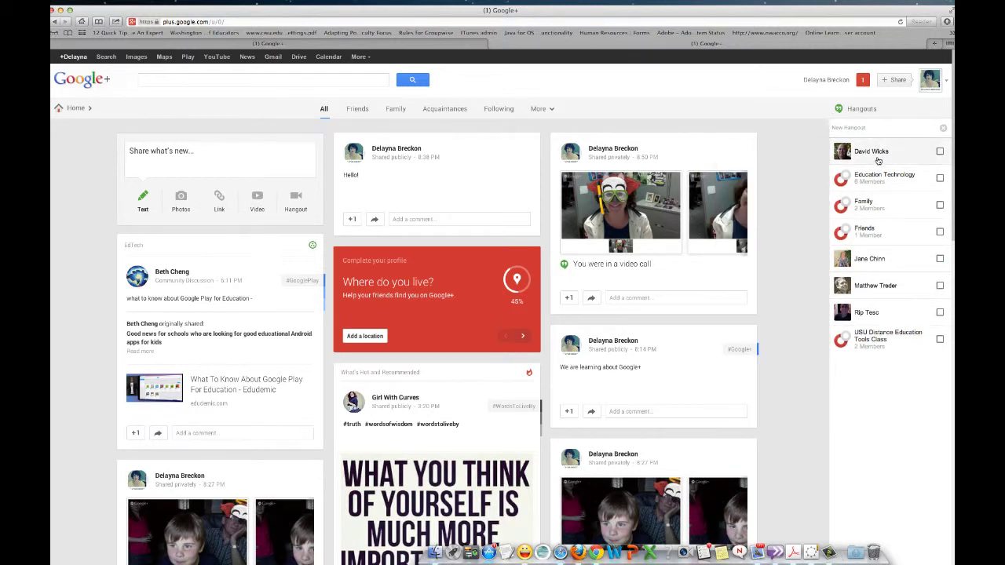
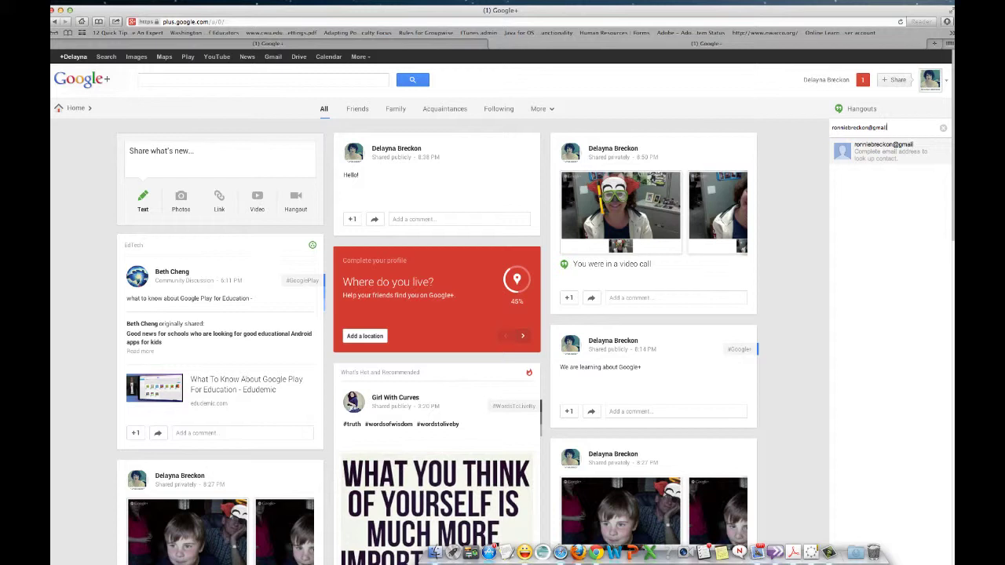
Search for the contact by their e-mail address and add them to the hangout
{"action": "key", "text": "Return"}
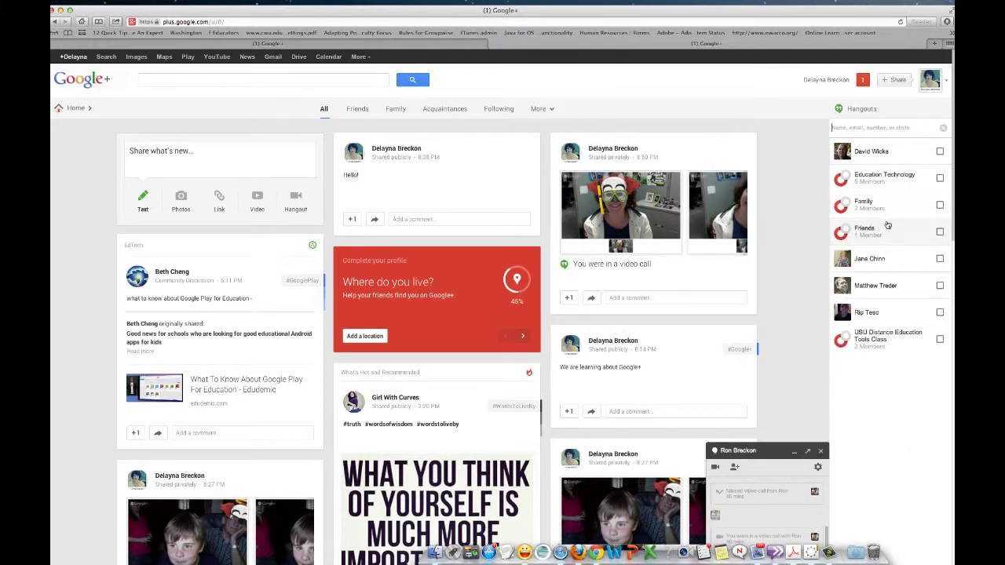
{"action": "mouse_move", "coordinate": [874, 140]}
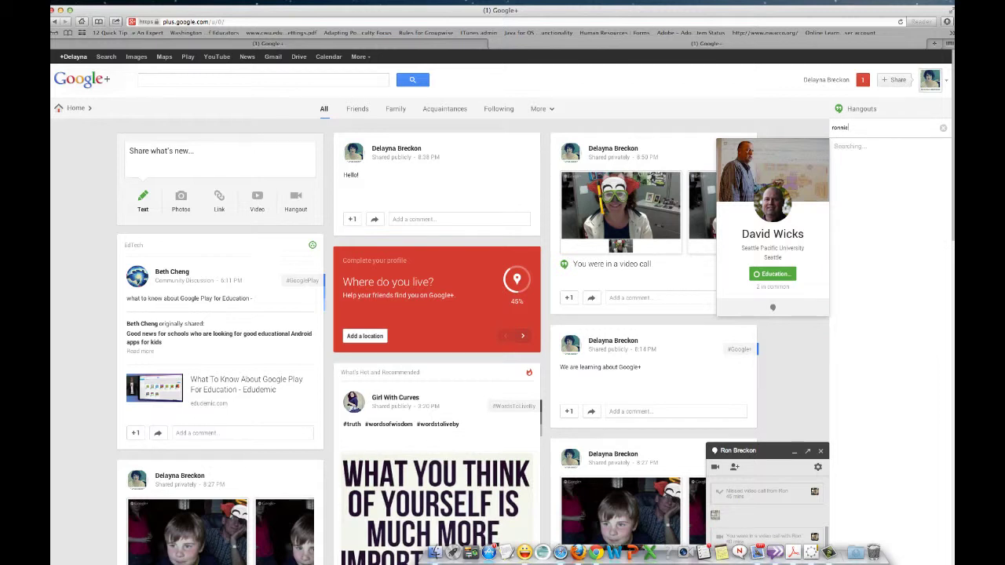
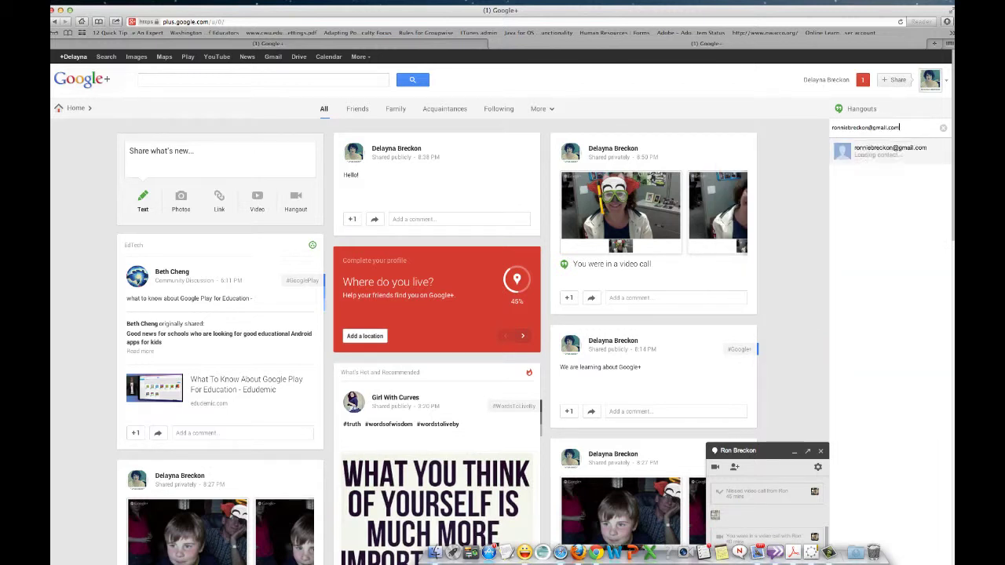
{"action": "left_click", "coordinate": [941, 154]}
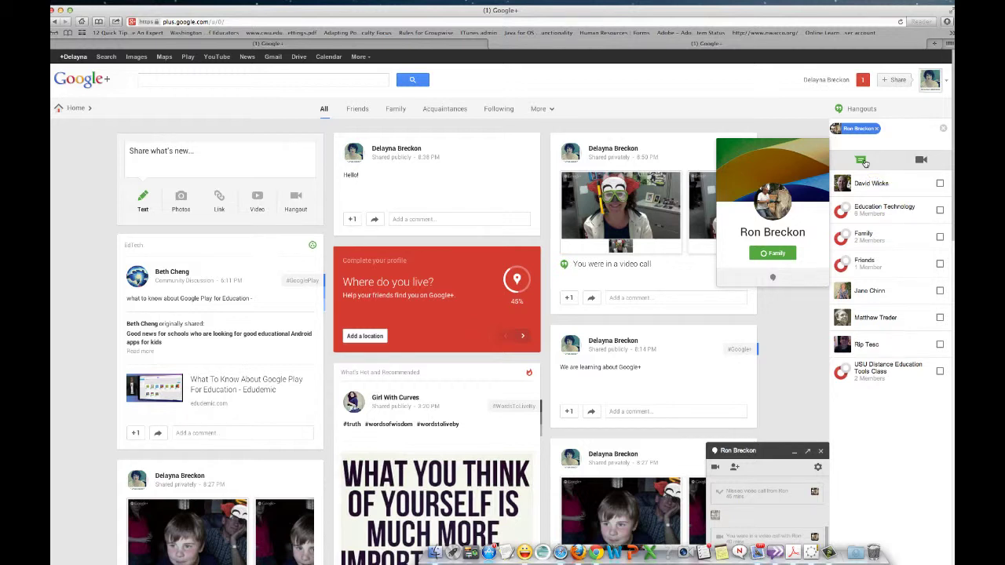
Start the video call with the contact and open Group chat beside the video
{"action": "left_click", "coordinate": [923, 160]}
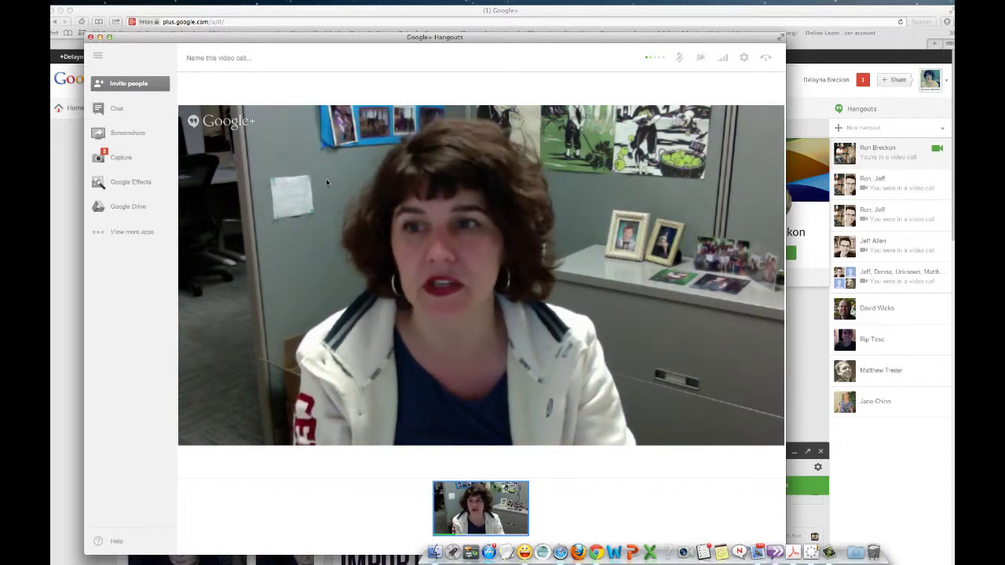
{"action": "left_click", "coordinate": [114, 110]}
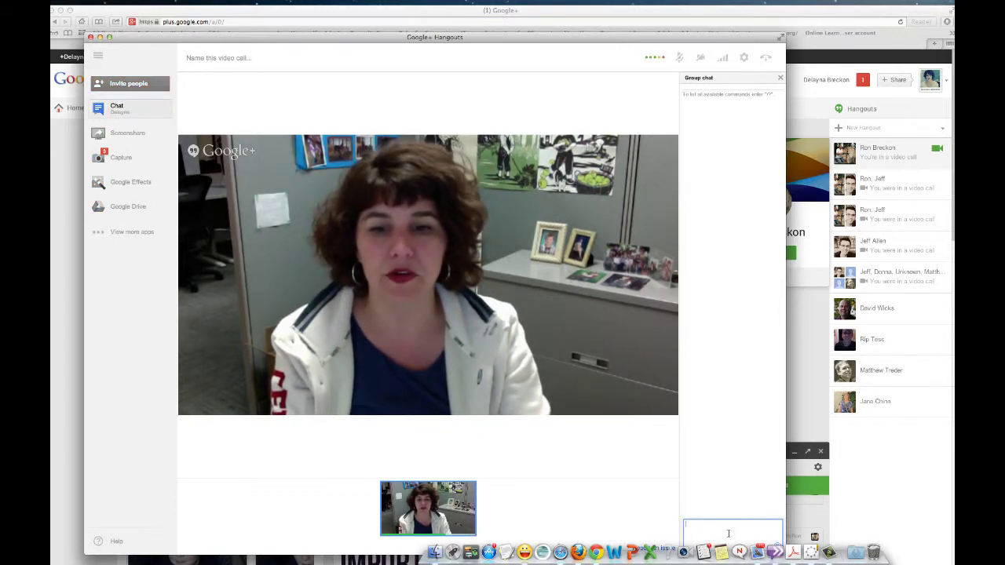
Open a Finder window, hide the Dock with Cmd+Option+D, then close the window
{"action": "left_click", "coordinate": [421, 541]}
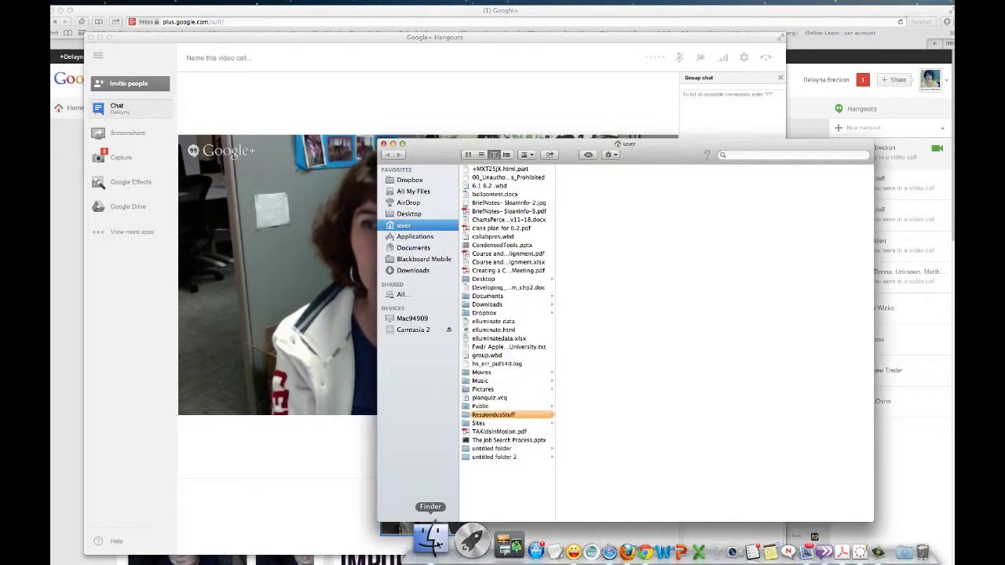
{"action": "left_click", "coordinate": [62, 0]}
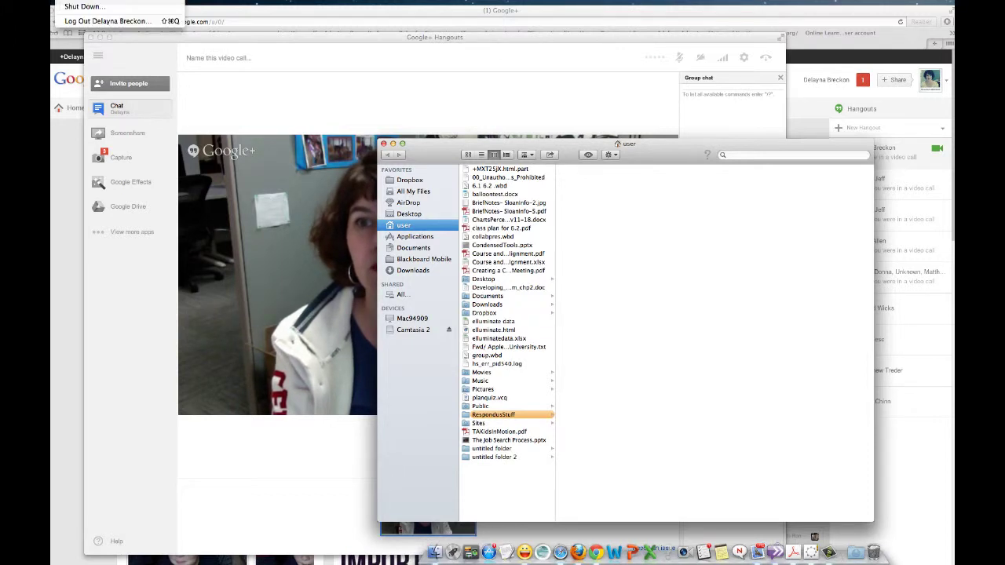
{"action": "mouse_move", "coordinate": [118, 0]}
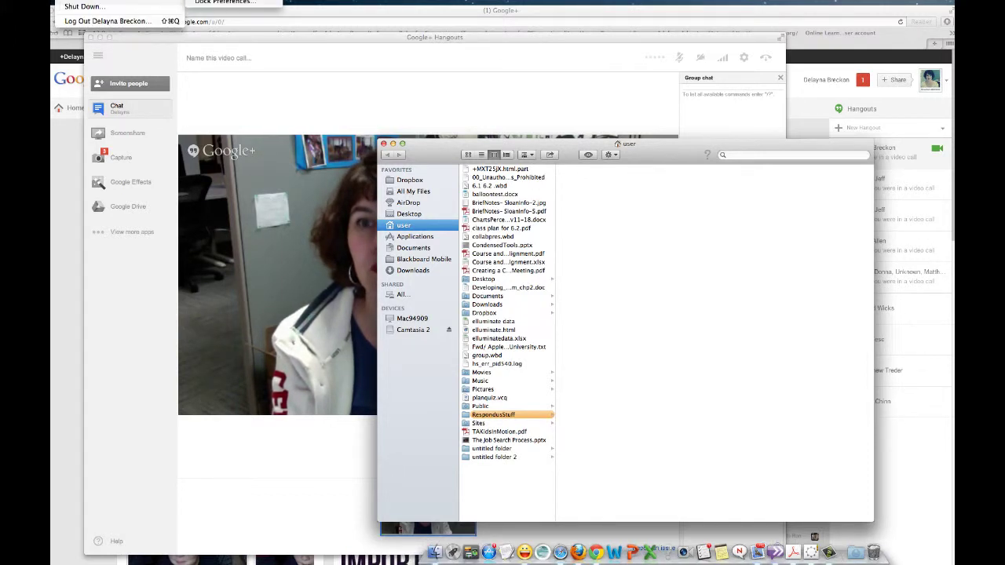
{"action": "key", "text": "alt+super+d"}
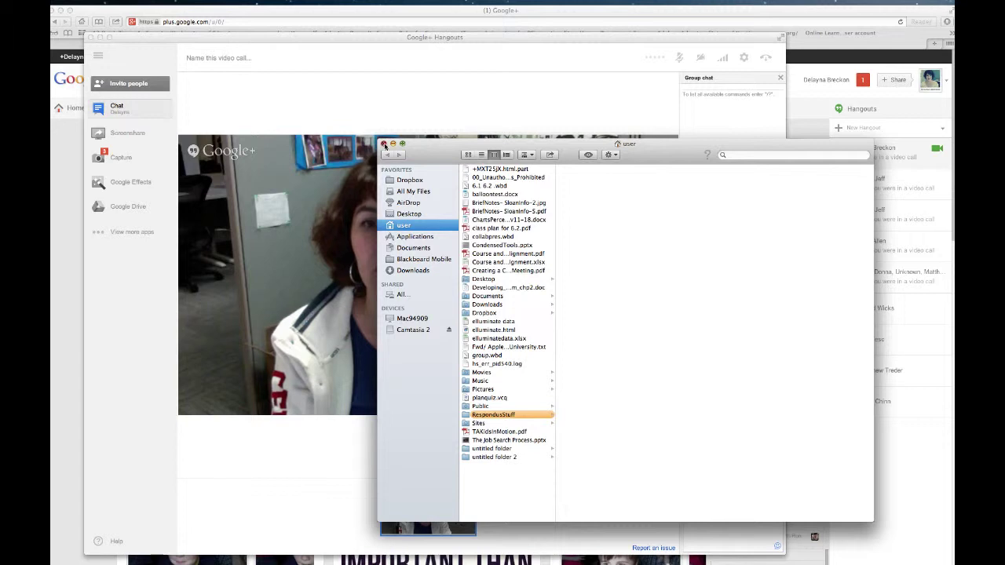
{"action": "left_click", "coordinate": [383, 145]}
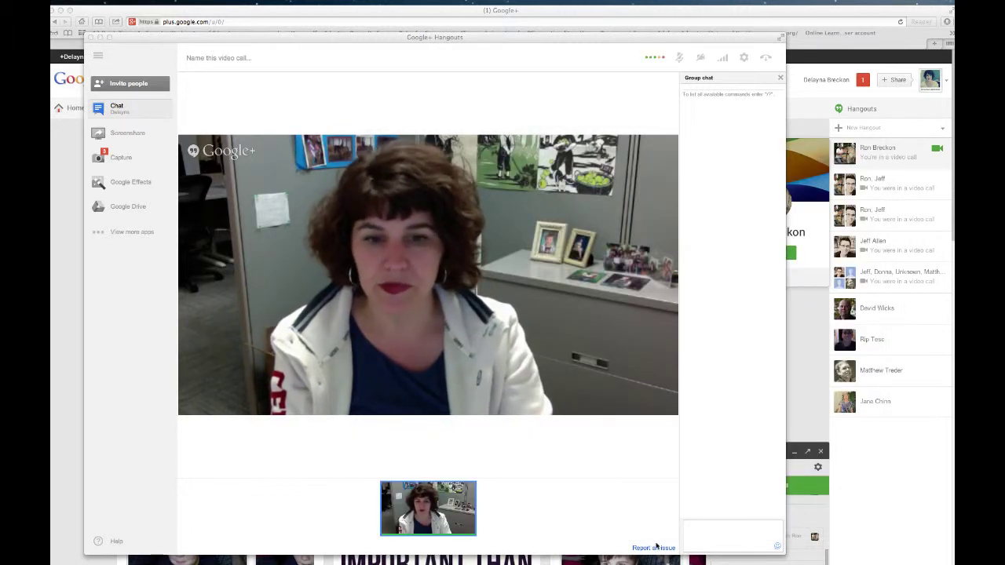
Post 'Hi there' in the group chat and bring up the screenshare window picker
{"action": "left_click", "coordinate": [738, 531]}
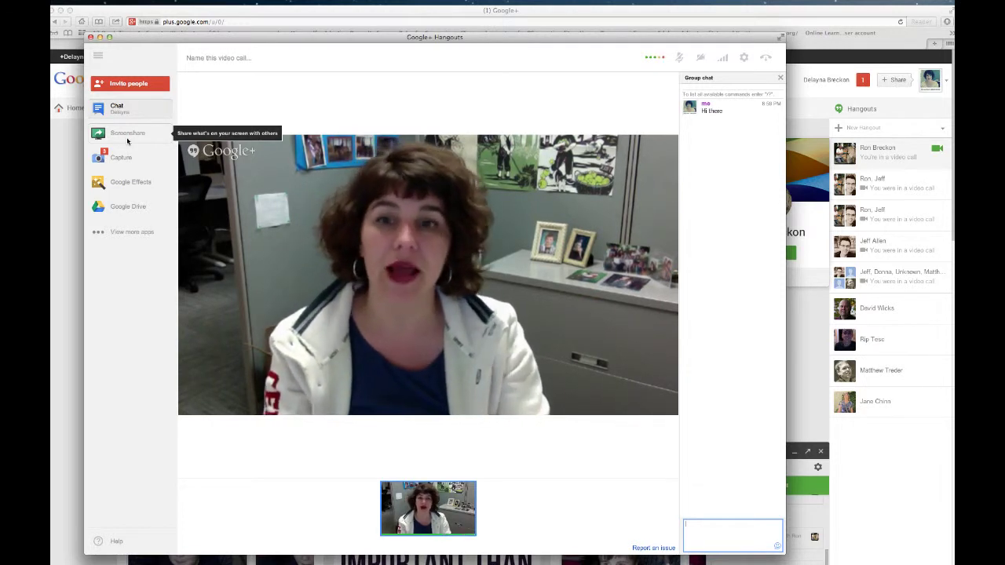
{"action": "left_click", "coordinate": [127, 141]}
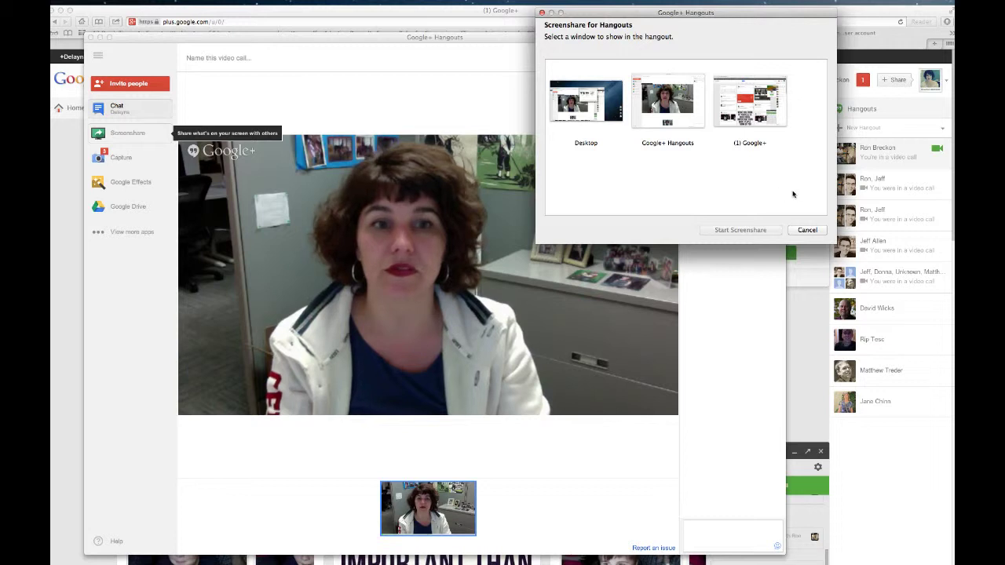
Cancel the Screenshare for Hangouts dialog without sharing any window
{"action": "left_click", "coordinate": [809, 230]}
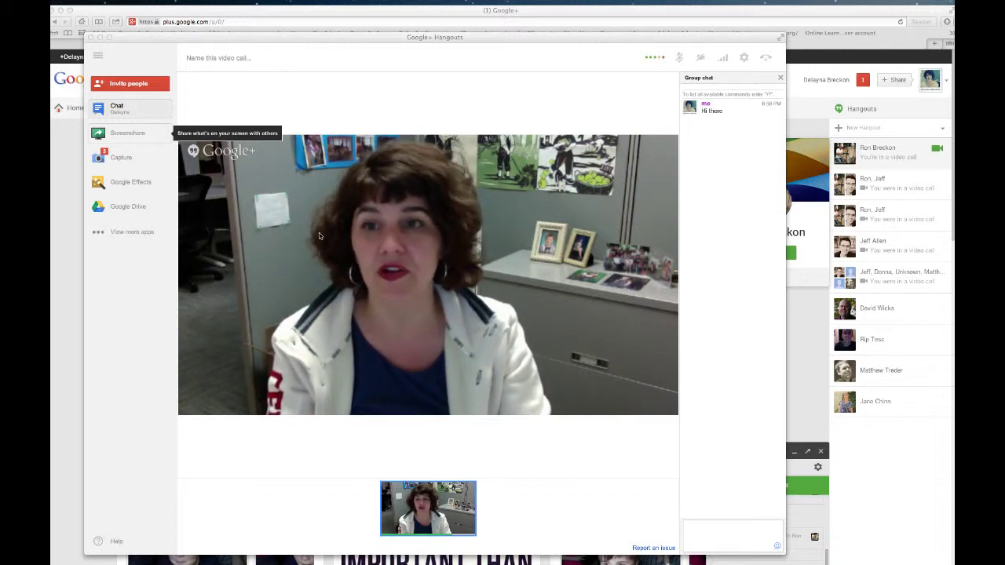
Take four snapshots of the call with Capture and close the group chat to list them beside the video
{"action": "left_click", "coordinate": [119, 158]}
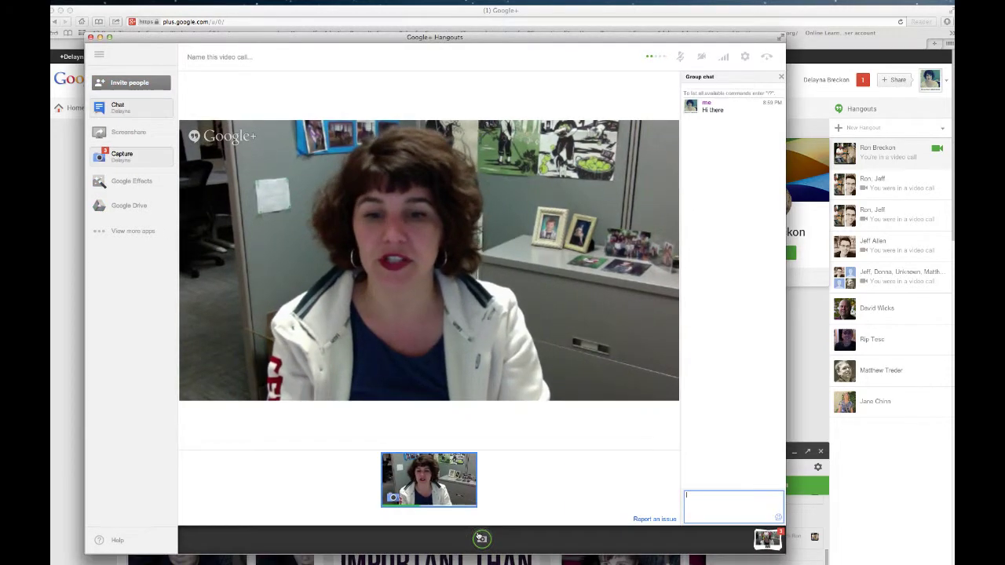
{"action": "left_click", "coordinate": [483, 540]}
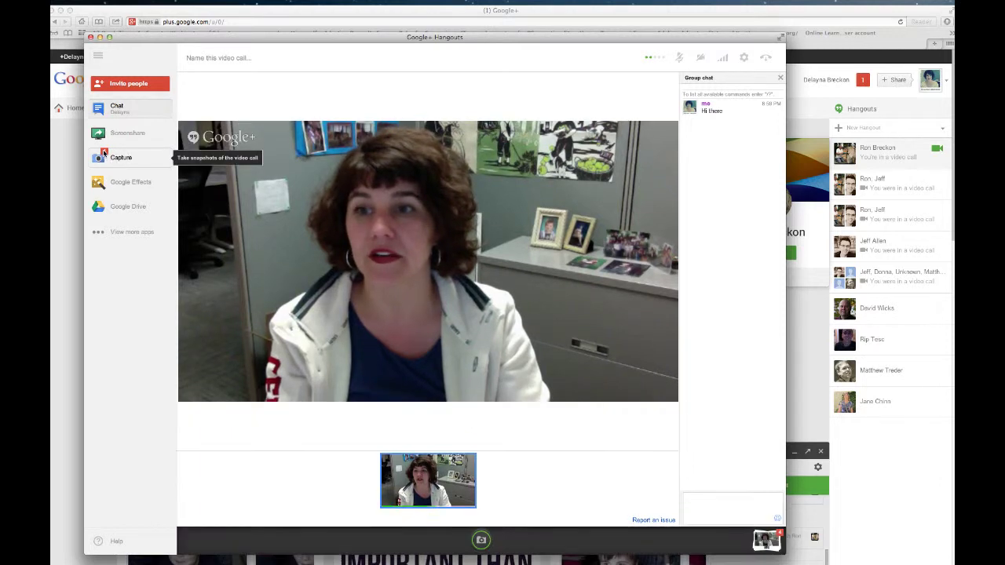
{"action": "right_click", "coordinate": [104, 154]}
{"action": "key", "text": "Escape"}
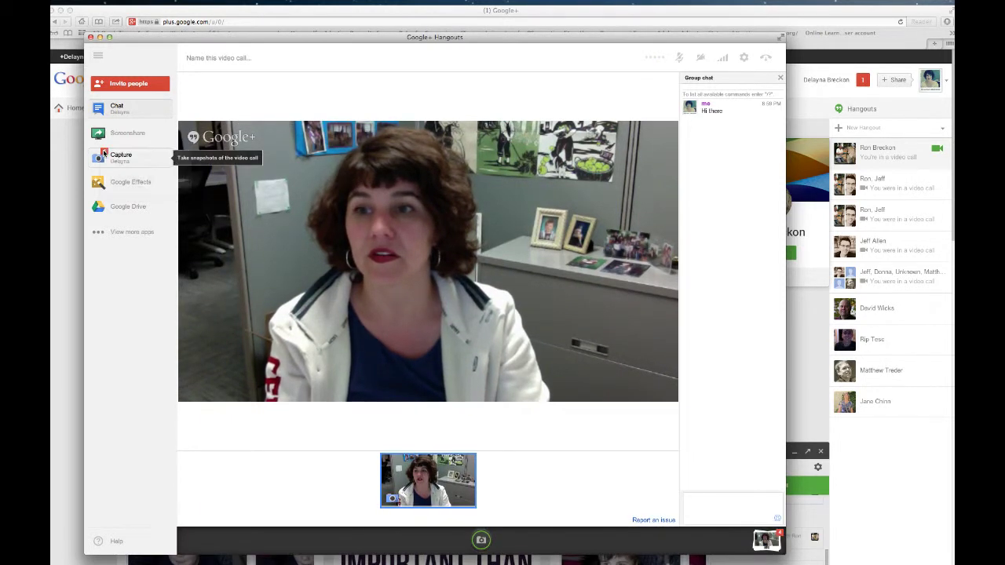
{"action": "left_click", "coordinate": [110, 156]}
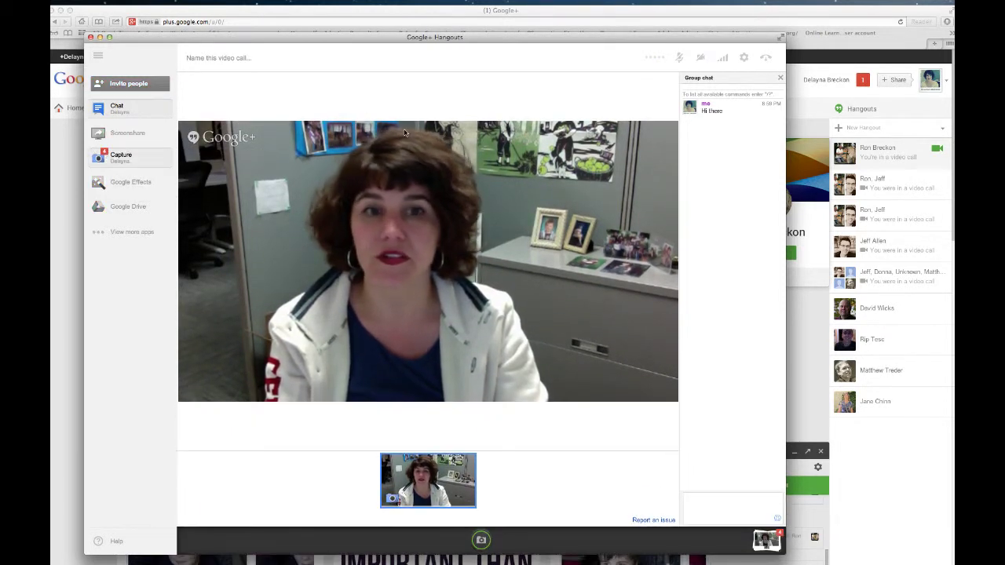
{"action": "left_click", "coordinate": [104, 107]}
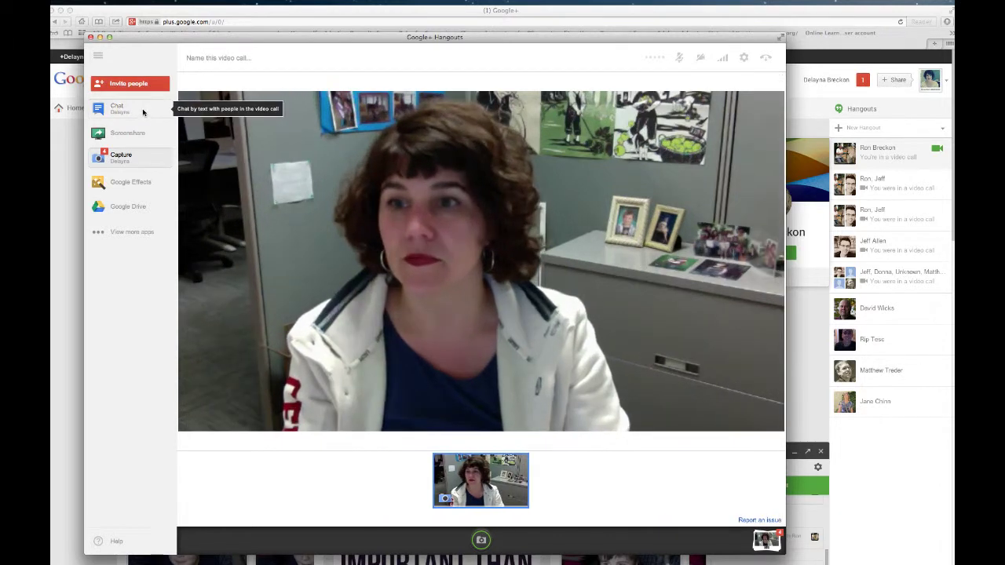
{"action": "left_click", "coordinate": [104, 155]}
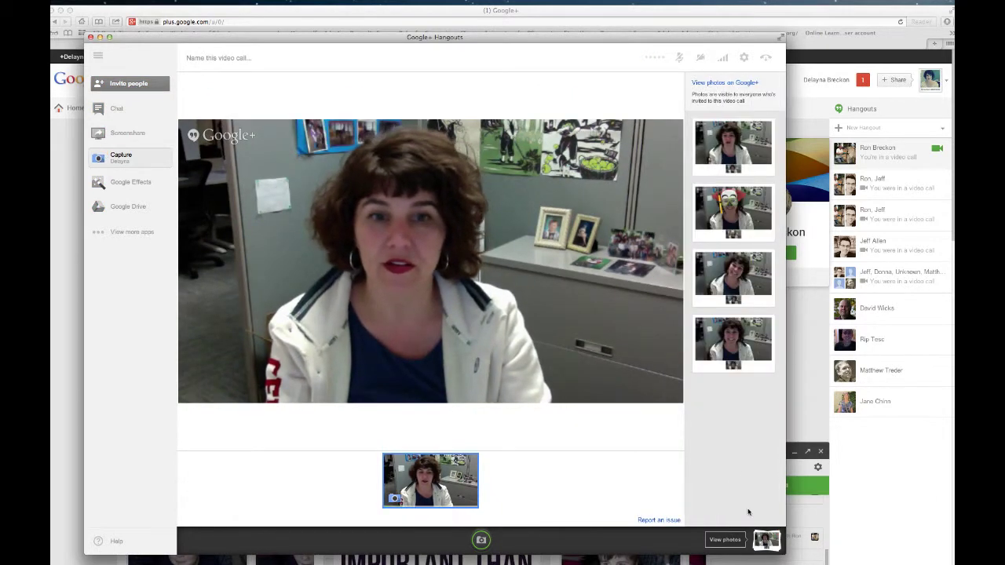
{"action": "left_click", "coordinate": [718, 139]}
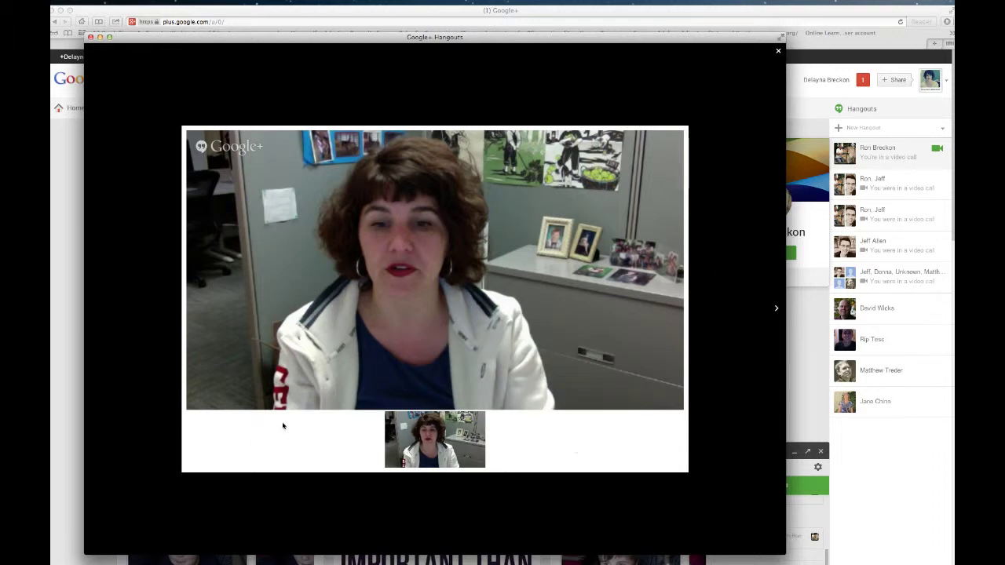
{"action": "left_click", "coordinate": [778, 53]}
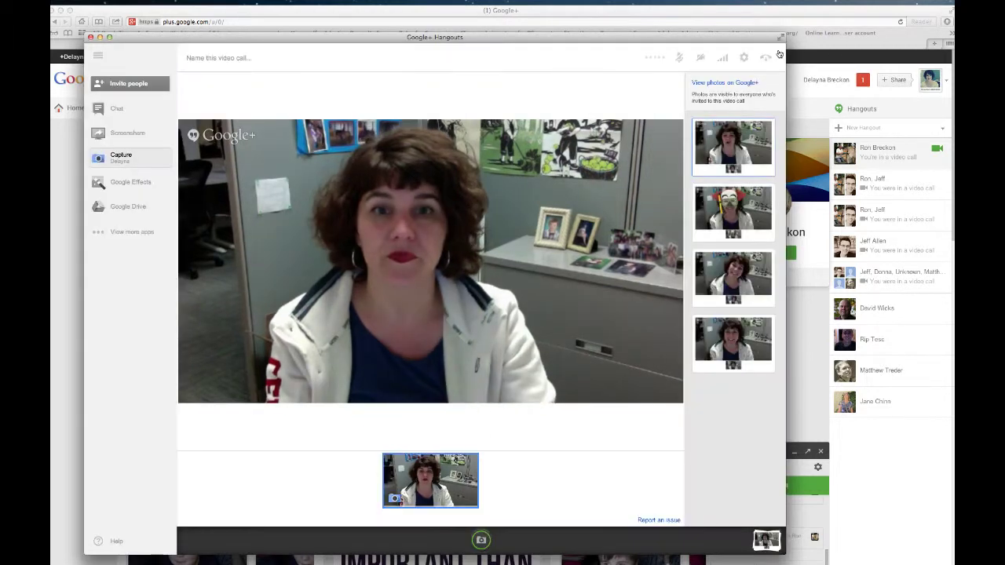
{"action": "left_click", "coordinate": [762, 210]}
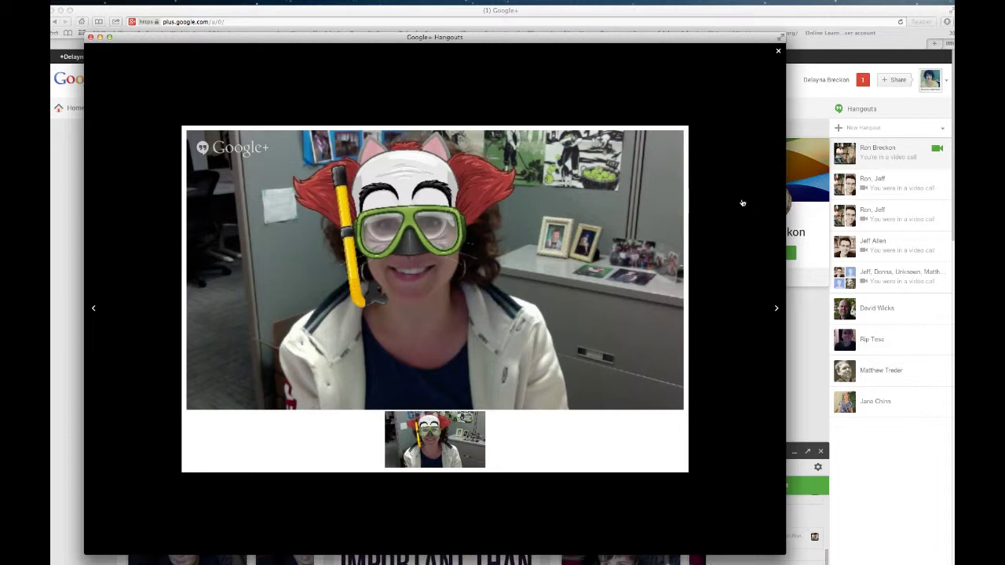
{"action": "left_click", "coordinate": [778, 51]}
{"action": "left_click", "coordinate": [748, 273]}
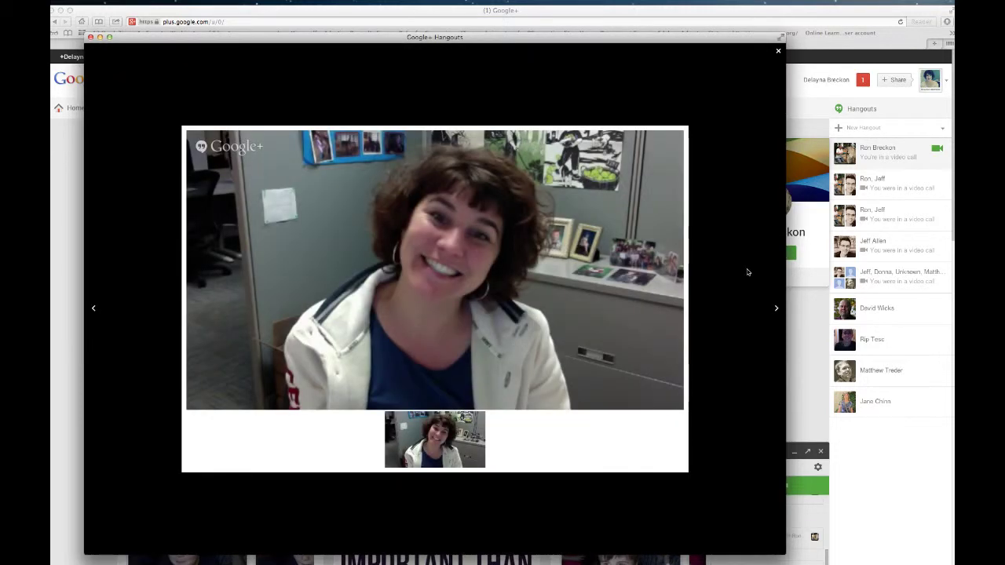
{"action": "left_click", "coordinate": [778, 51]}
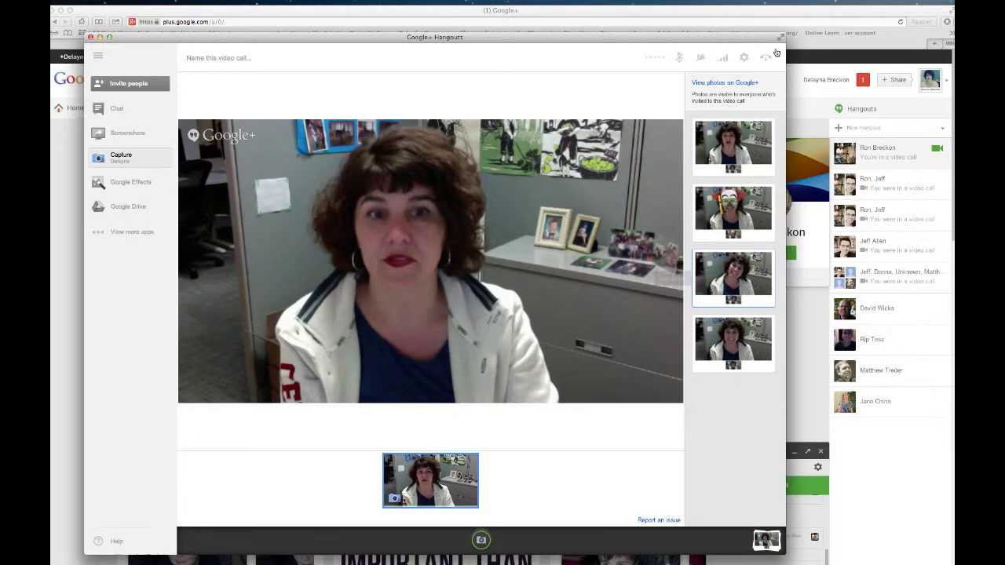
{"action": "left_click", "coordinate": [752, 310]}
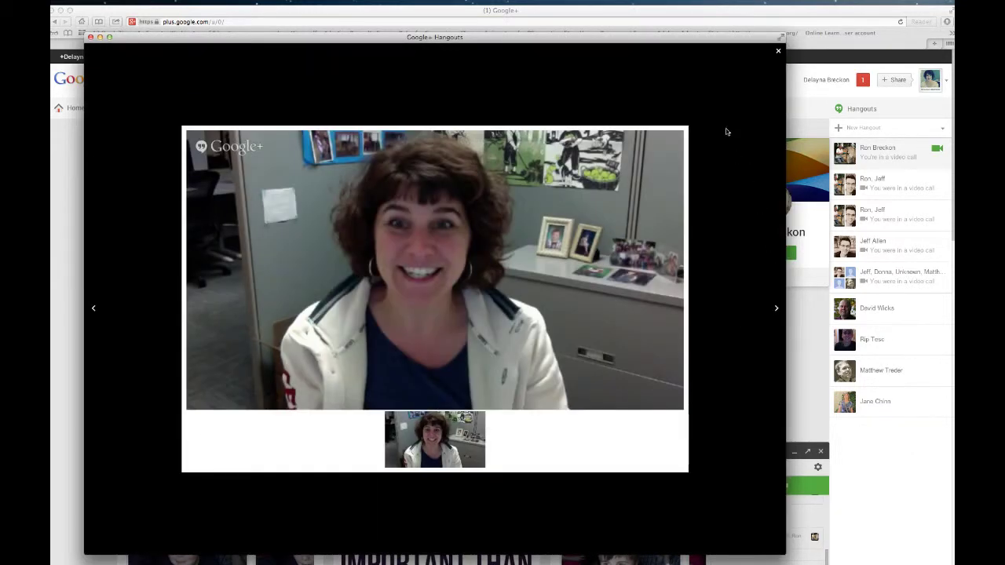
{"action": "left_click", "coordinate": [778, 51]}
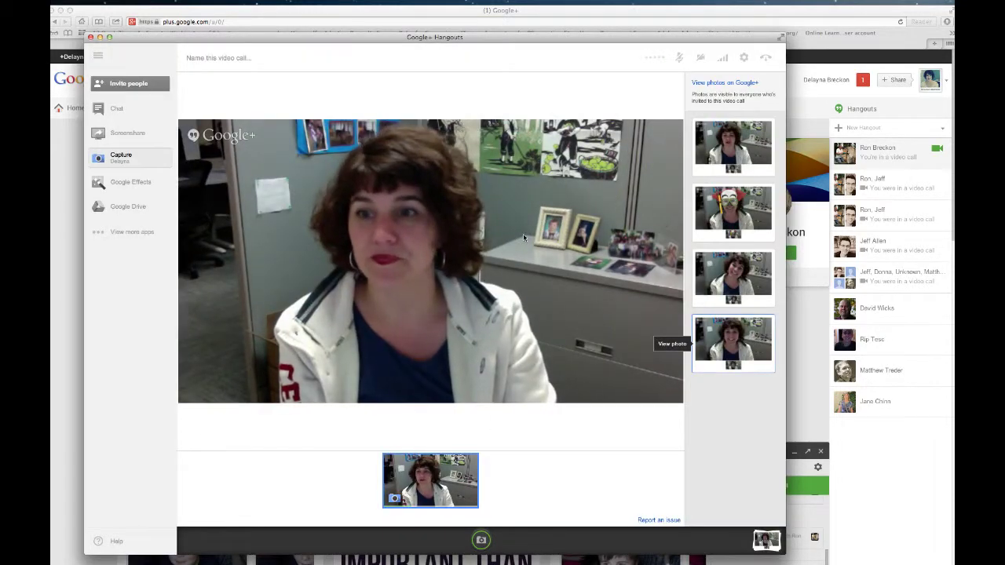
In Google Effects, play a sound and try the striped hat, devil horns, dog mask and green mohawk
{"action": "left_click", "coordinate": [139, 185]}
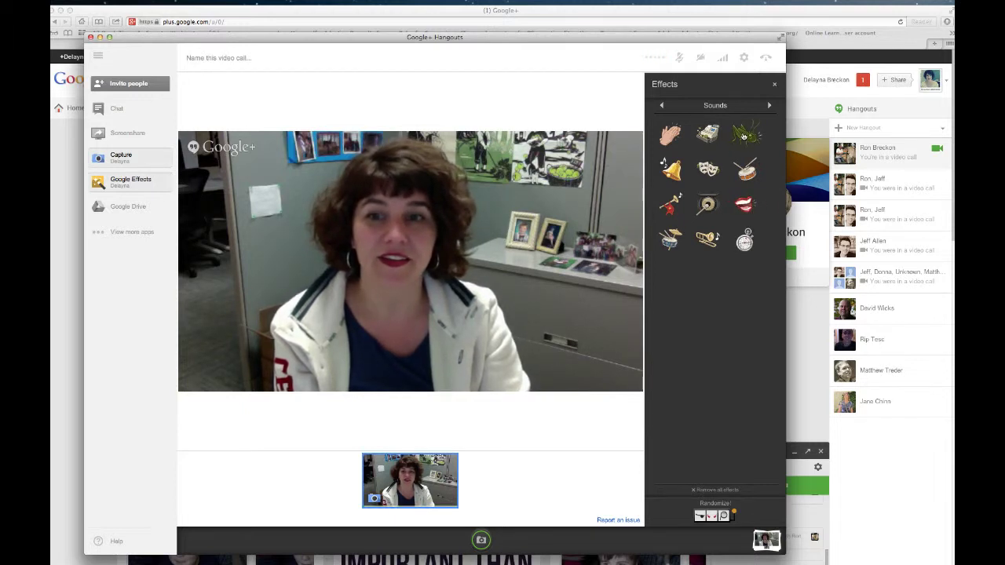
{"action": "left_click", "coordinate": [744, 136]}
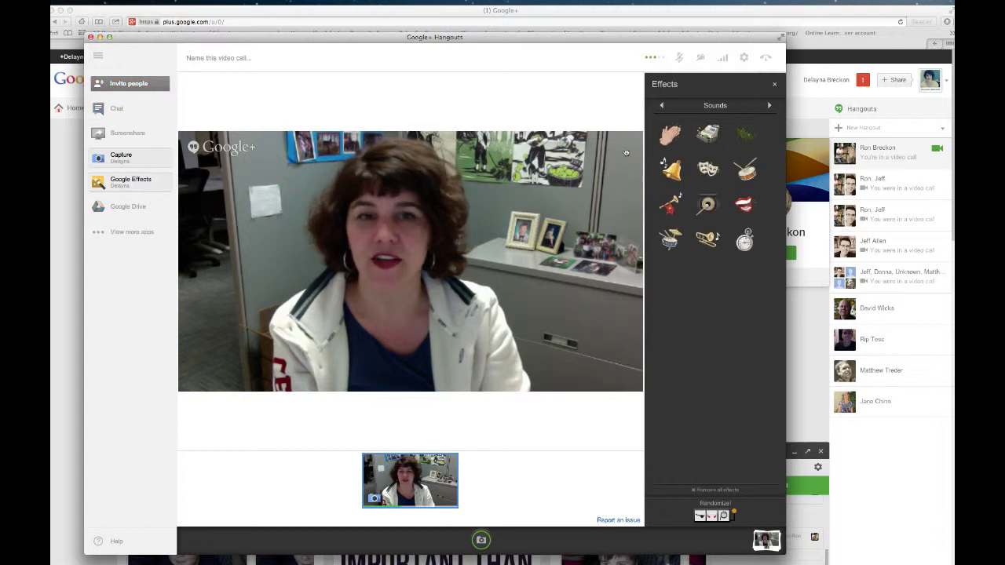
{"action": "left_click", "coordinate": [770, 107]}
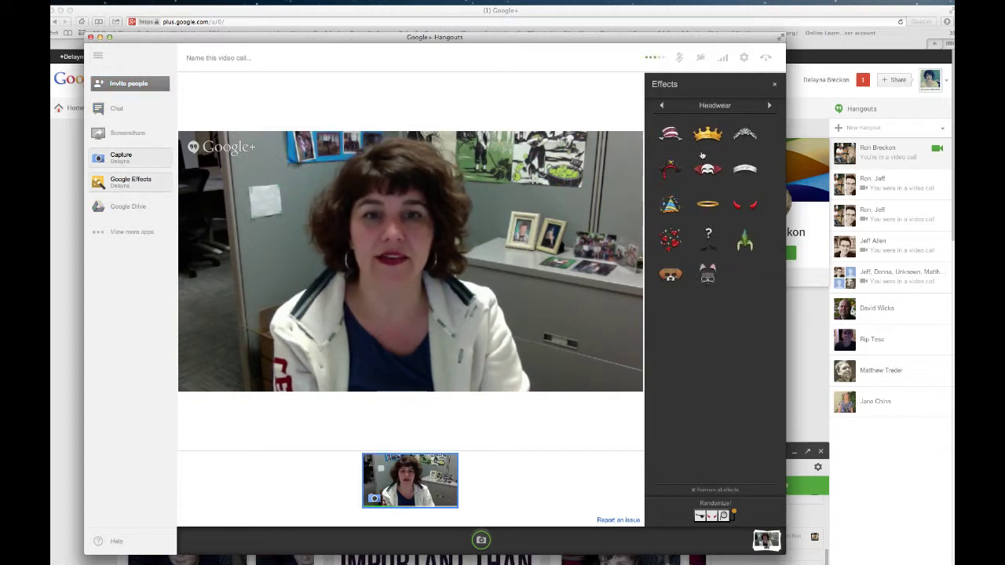
{"action": "left_click", "coordinate": [673, 133]}
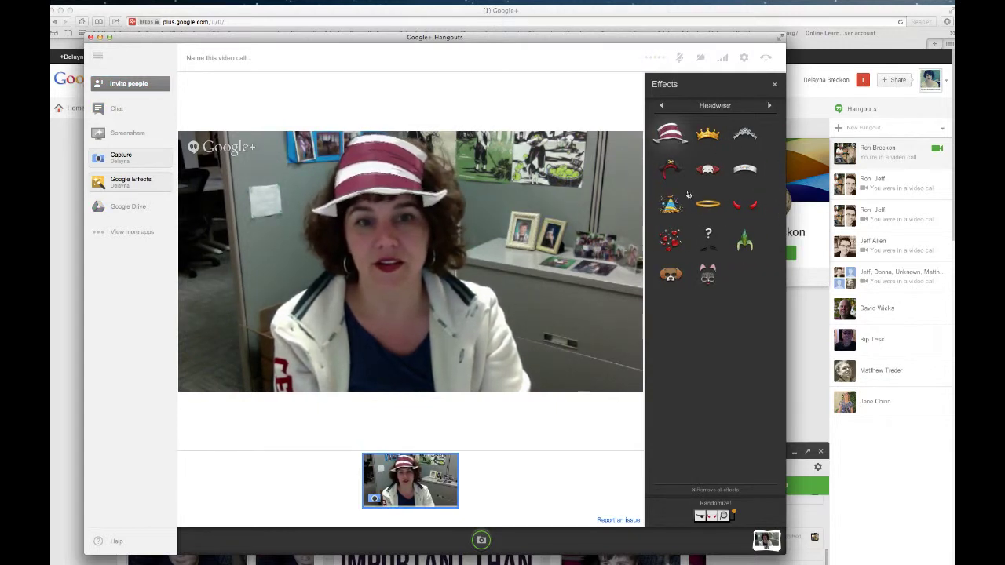
{"action": "left_click", "coordinate": [743, 206]}
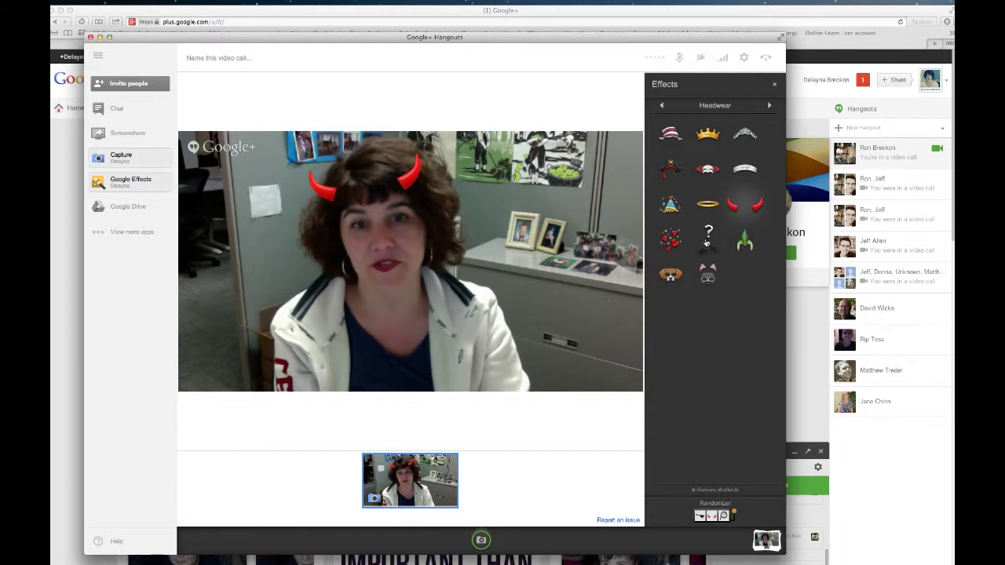
{"action": "left_click", "coordinate": [671, 274]}
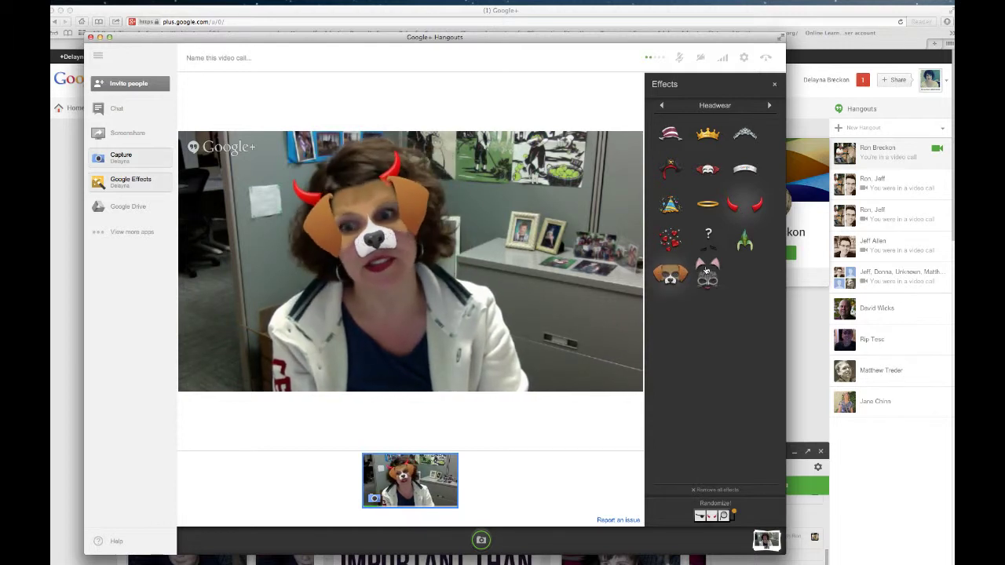
{"action": "left_click", "coordinate": [742, 240]}
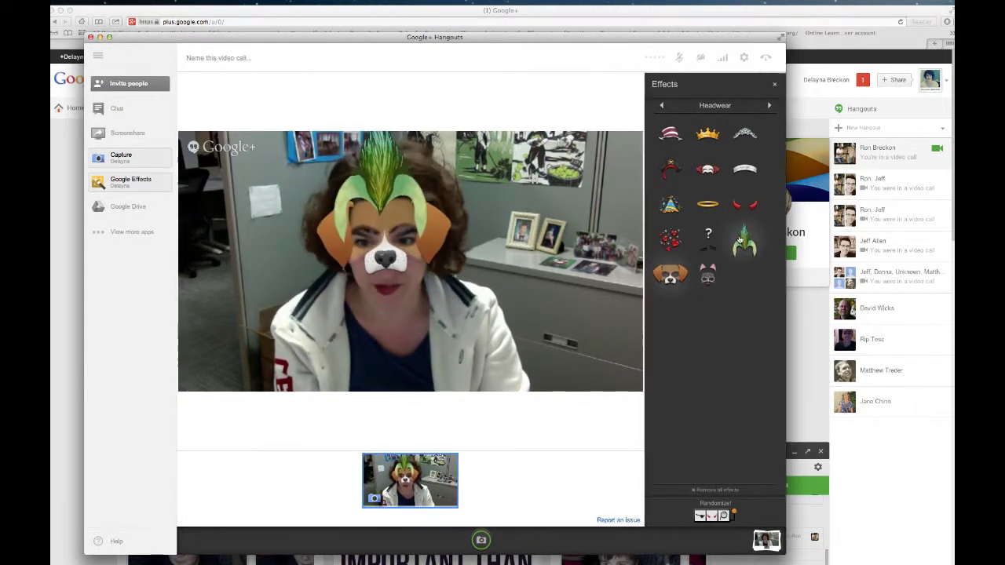
Add black glasses from Eyewear, then remove all effects and close the Effects panel
{"action": "left_click", "coordinate": [769, 105]}
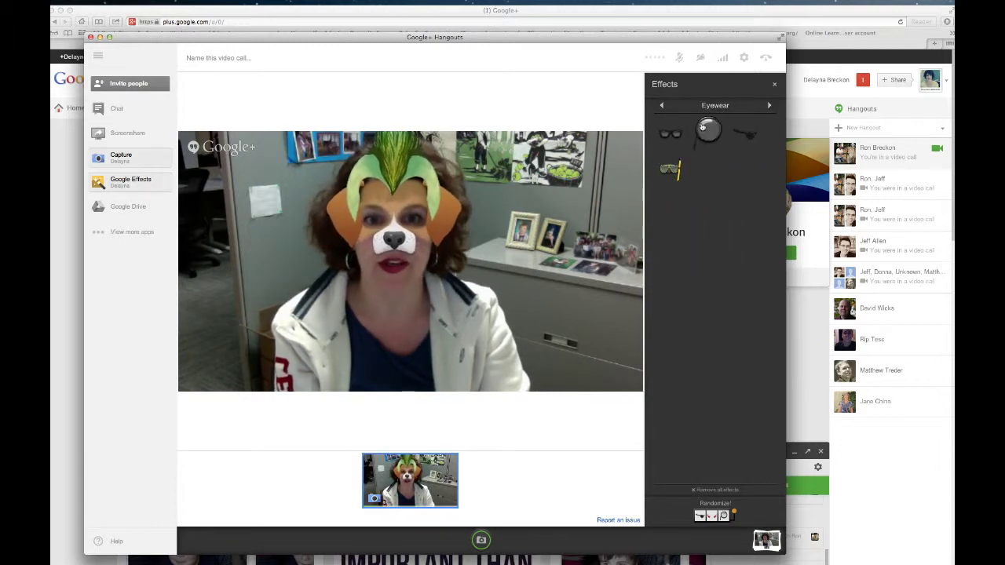
{"action": "left_click", "coordinate": [680, 136]}
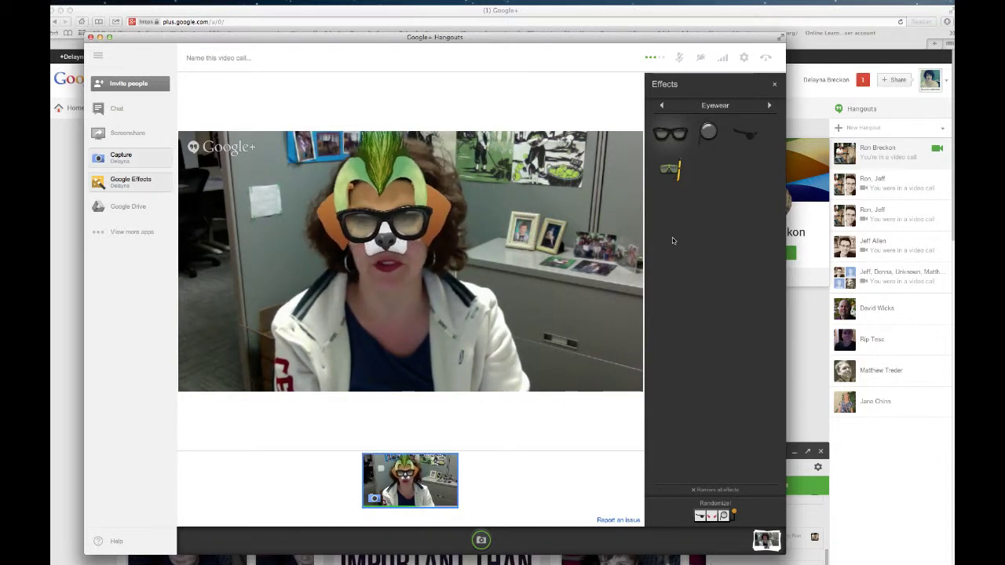
{"action": "left_click", "coordinate": [719, 490]}
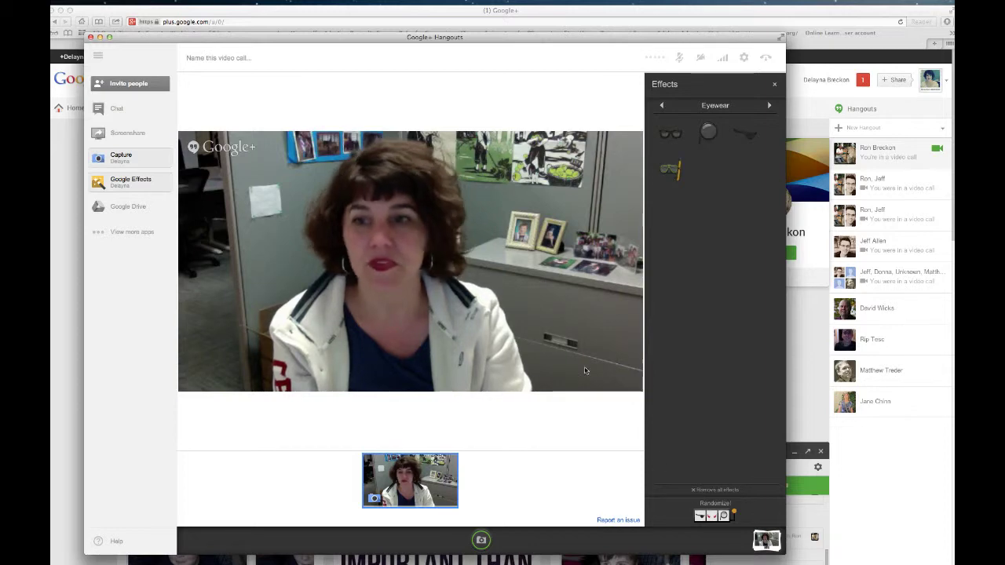
{"action": "left_click", "coordinate": [127, 183]}
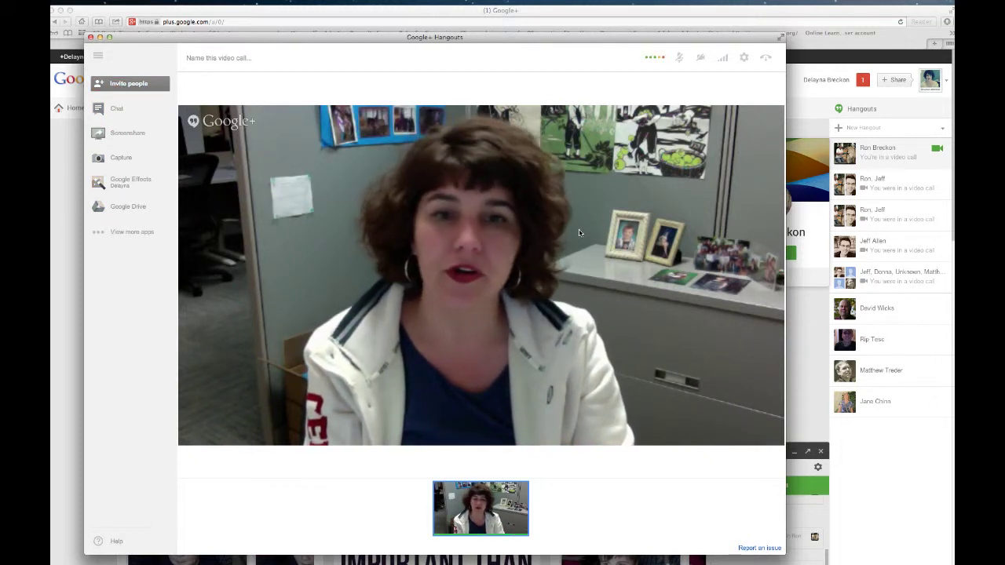
From Google Drive in the Hangout, create a new blank document via File > New > Document
{"action": "left_click", "coordinate": [130, 208]}
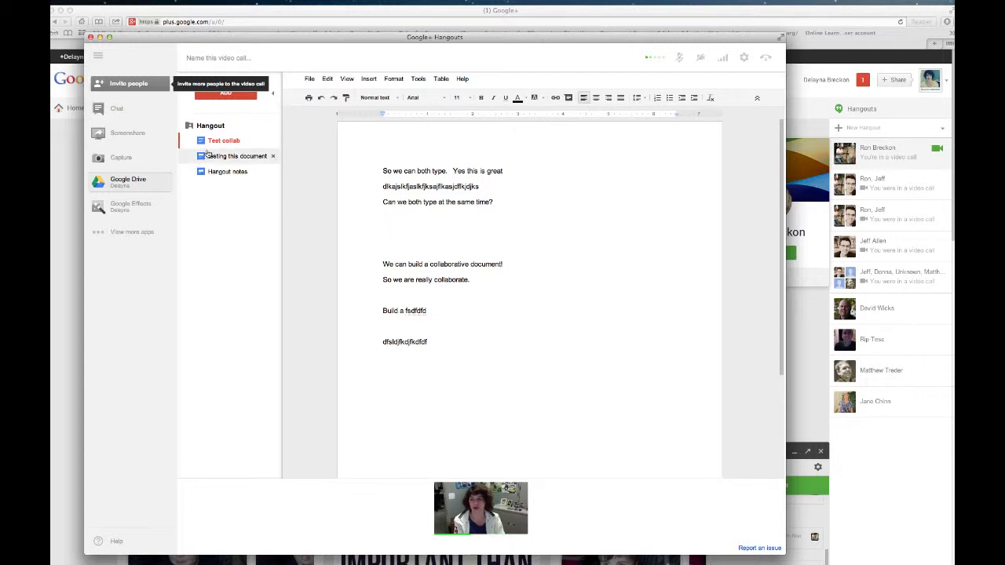
{"action": "left_click", "coordinate": [310, 81]}
{"action": "mouse_move", "coordinate": [321, 114]}
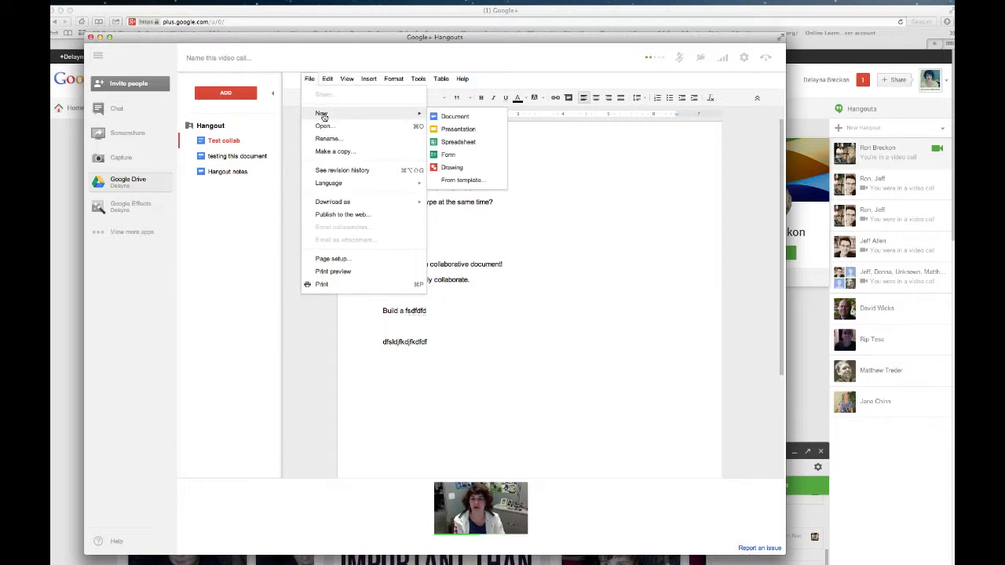
{"action": "left_click", "coordinate": [458, 117]}
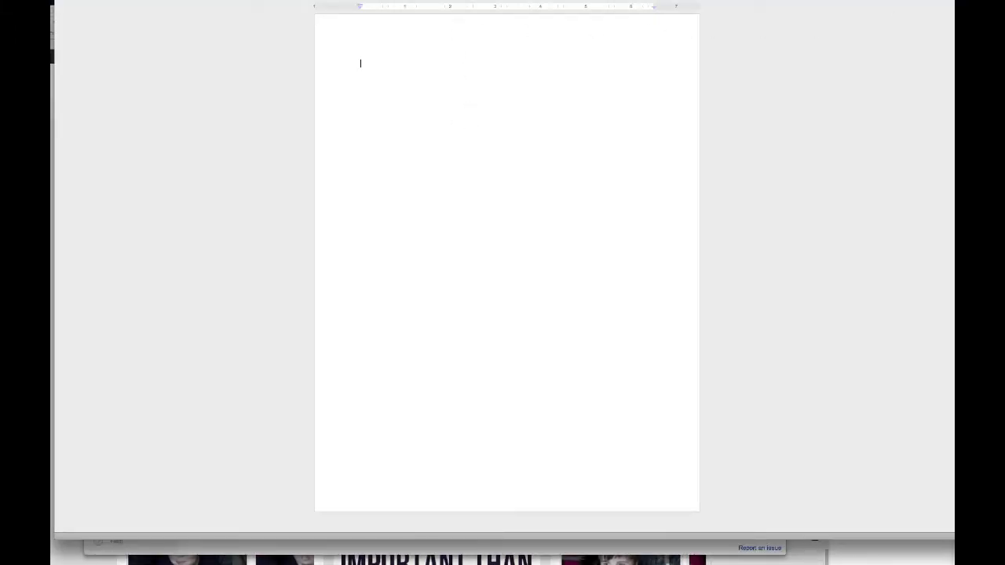
Name the document 'Collaborative Project' and share it with two collaborators who Can edit
{"action": "type", "text": "Collaborative Project"}
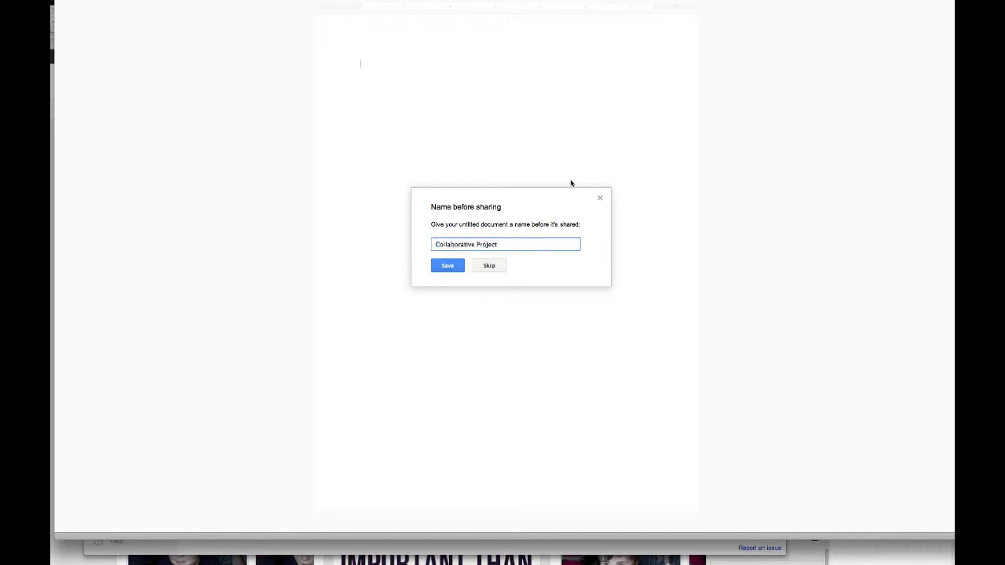
{"action": "left_click", "coordinate": [447, 267]}
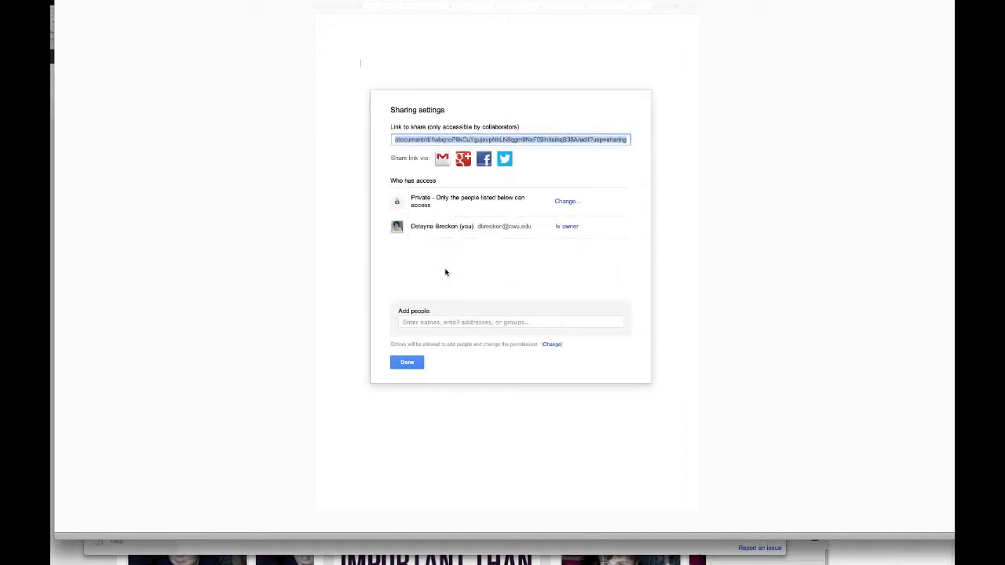
{"action": "left_click", "coordinate": [460, 323]}
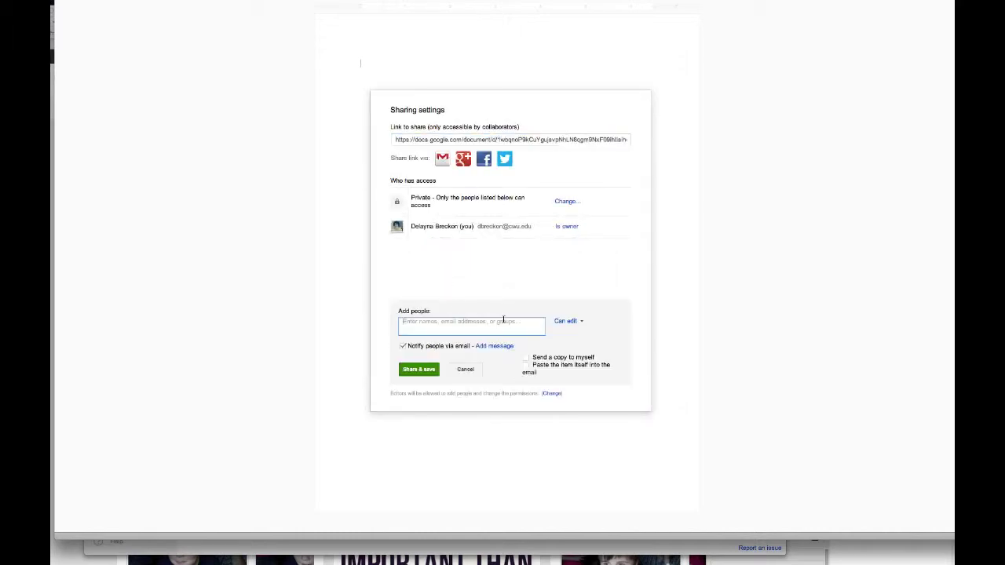
{"action": "type", "text": "ronnie"}
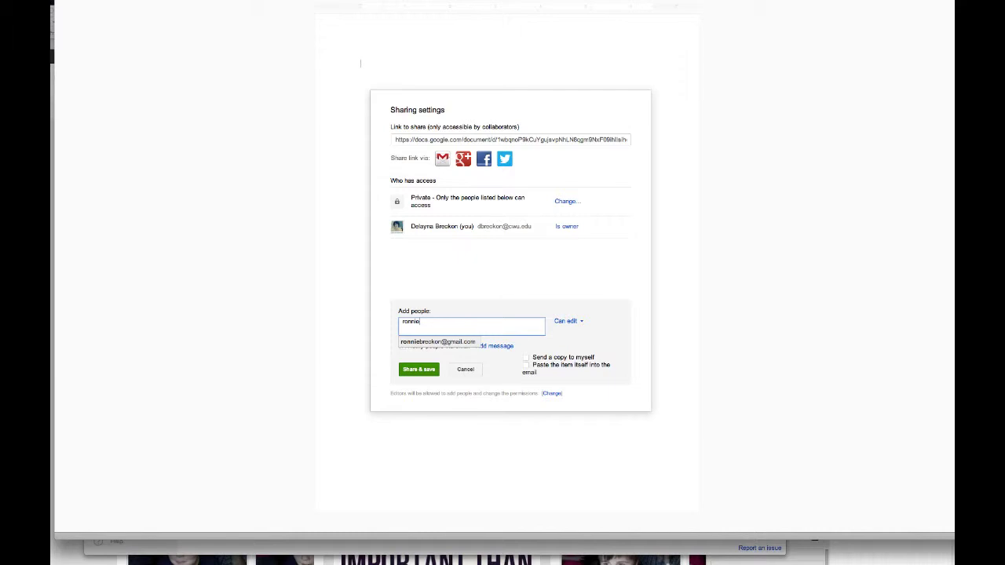
{"action": "left_click", "coordinate": [470, 342]}
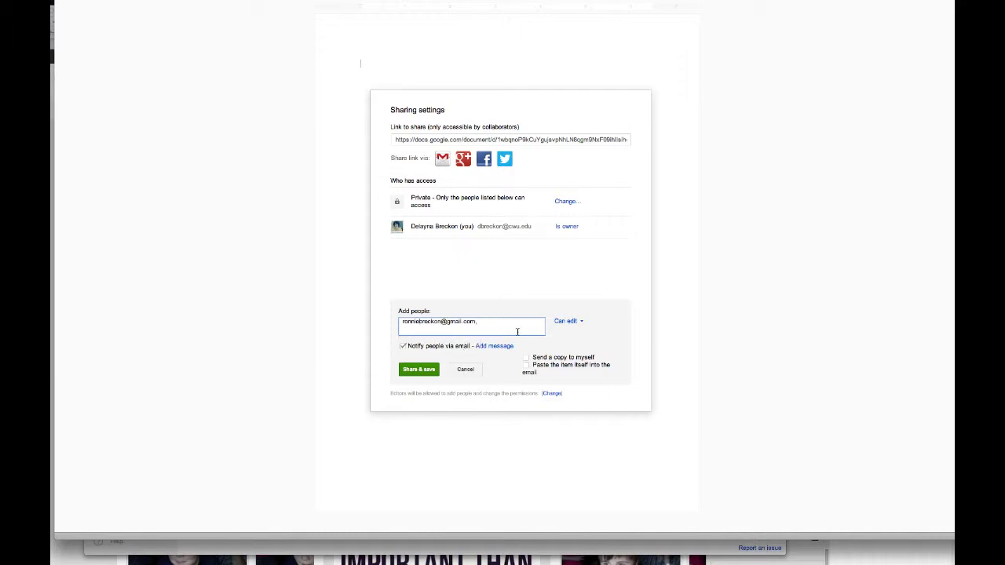
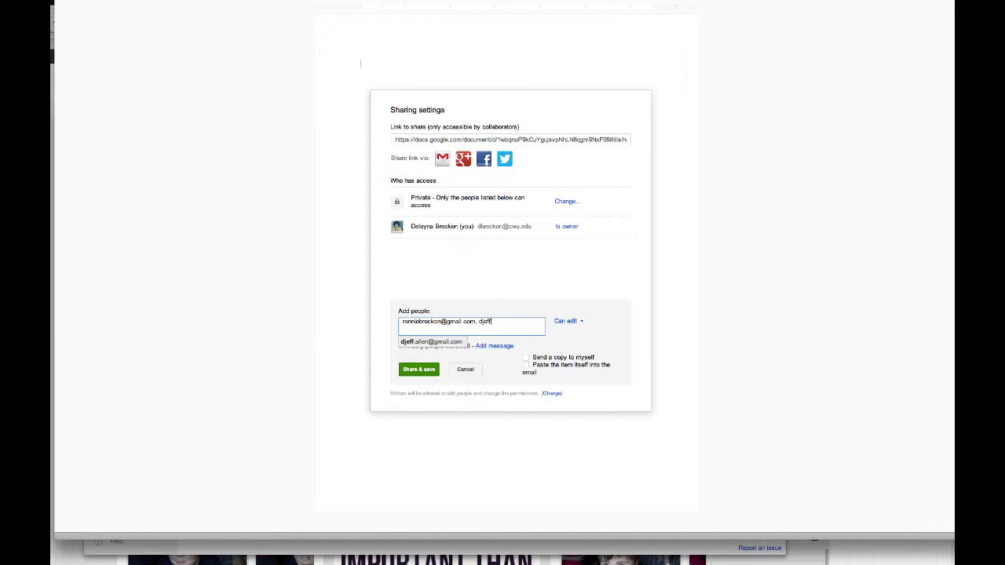
{"action": "left_click", "coordinate": [416, 370]}
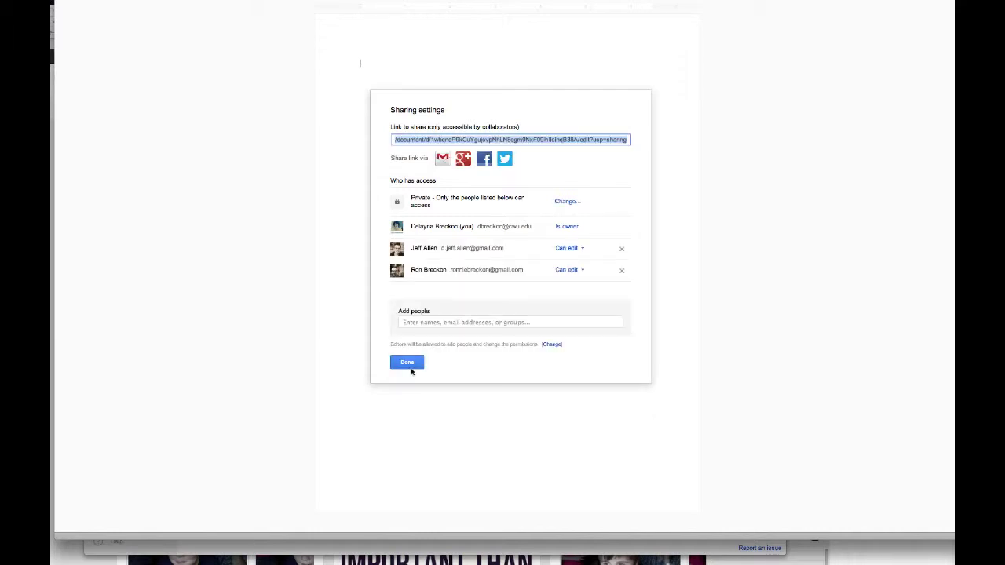
{"action": "left_click", "coordinate": [407, 363]}
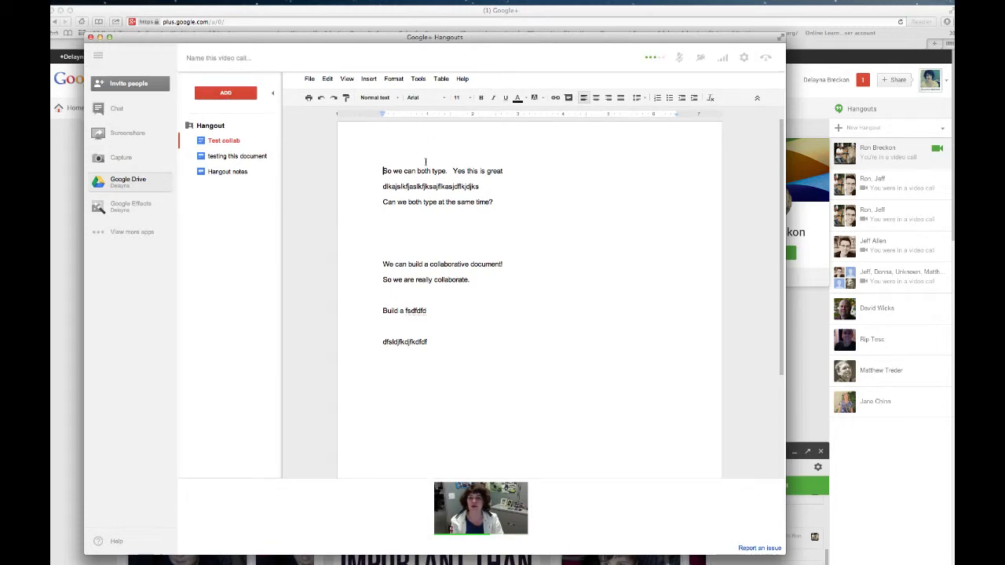
Add the Collaborative Project Drive document to the hangout, open it and type 'Collaborate'
{"action": "left_click_drag", "start_coordinate": [429, 39], "coordinate": [447, 30]}
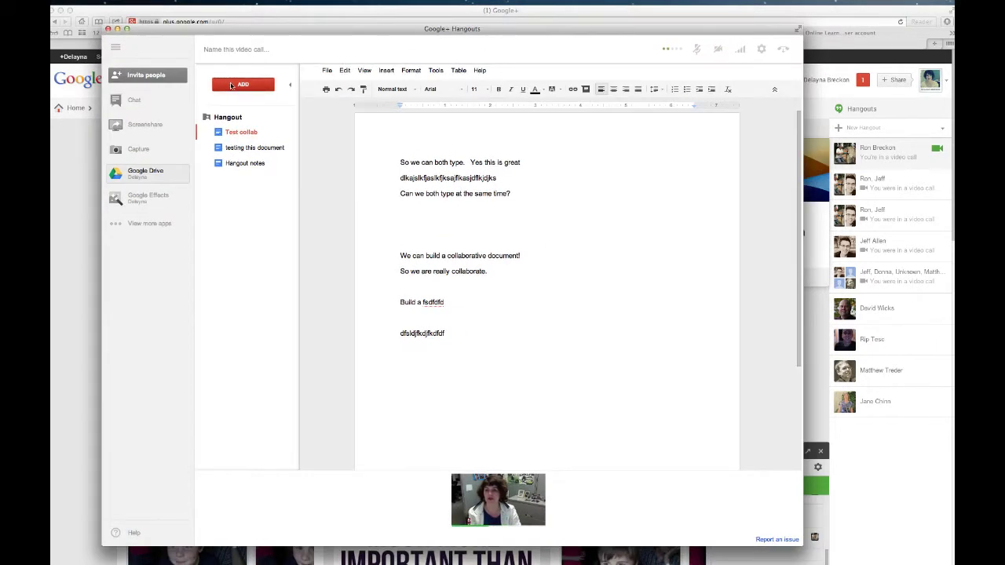
{"action": "left_click", "coordinate": [230, 83]}
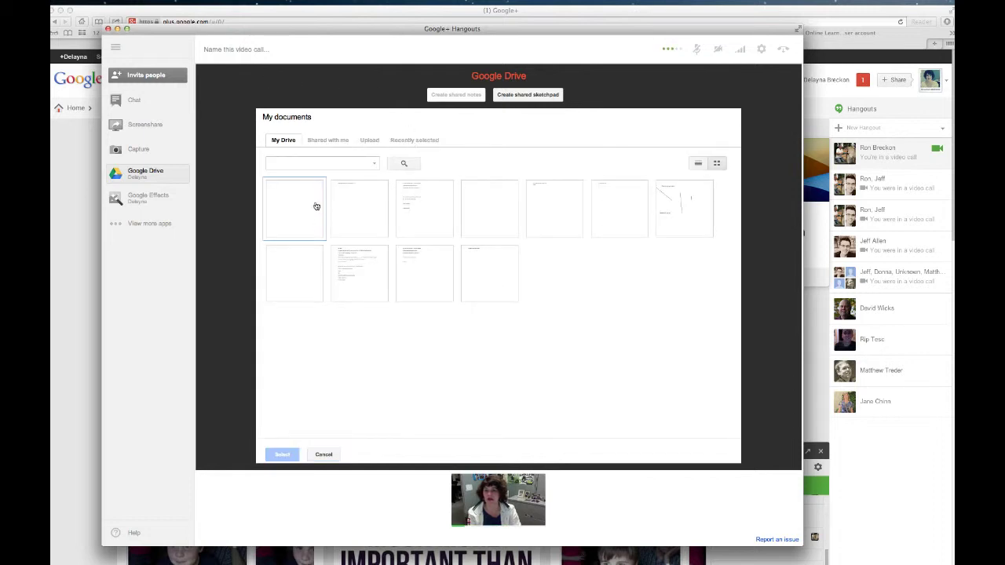
{"action": "left_click", "coordinate": [307, 204]}
{"action": "left_click", "coordinate": [307, 203]}
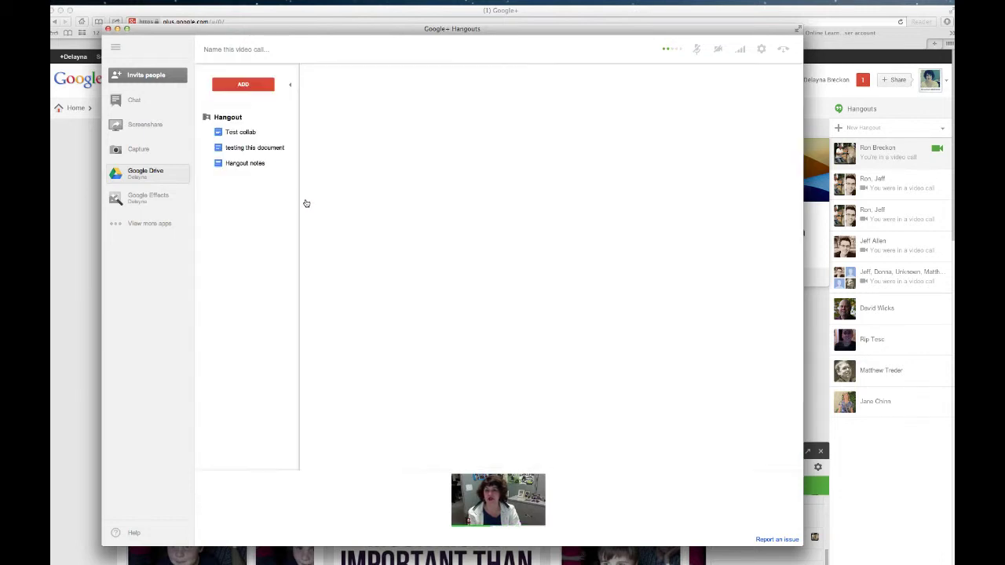
{"action": "left_click", "coordinate": [248, 180]}
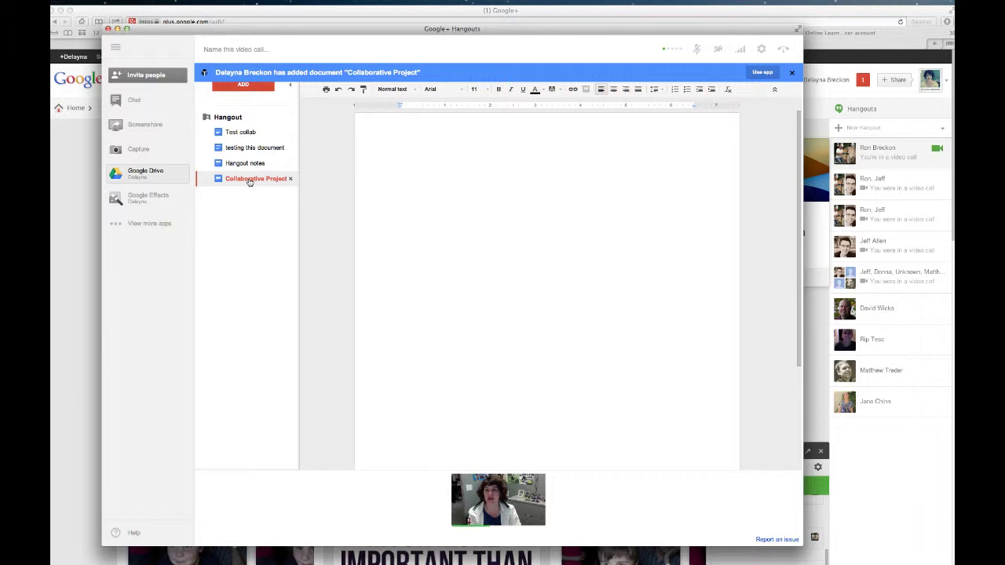
{"action": "left_click", "coordinate": [249, 182]}
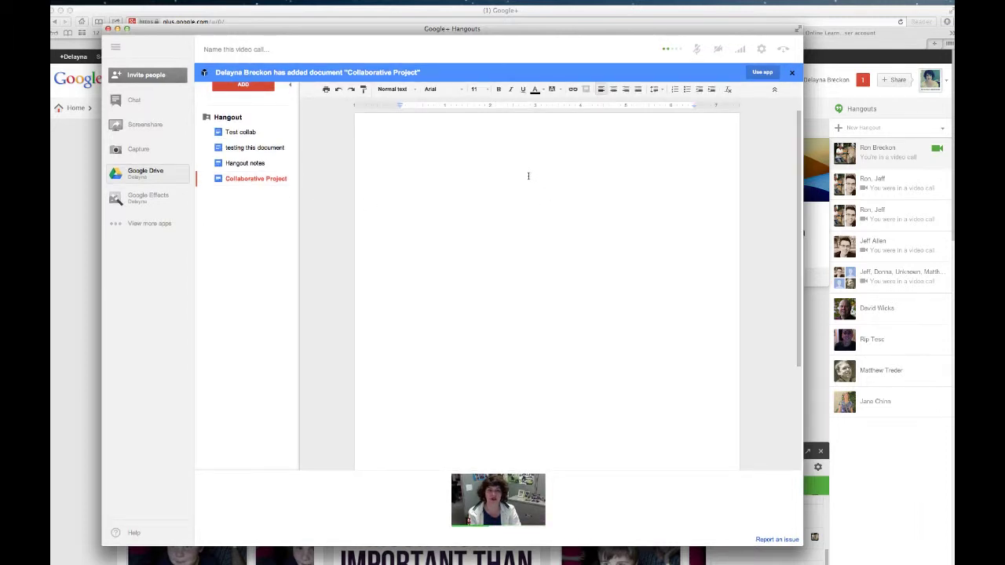
{"action": "type", "text": "Collaborate"}
{"action": "left_click_drag", "start_coordinate": [530, 50], "coordinate": [612, 0]}
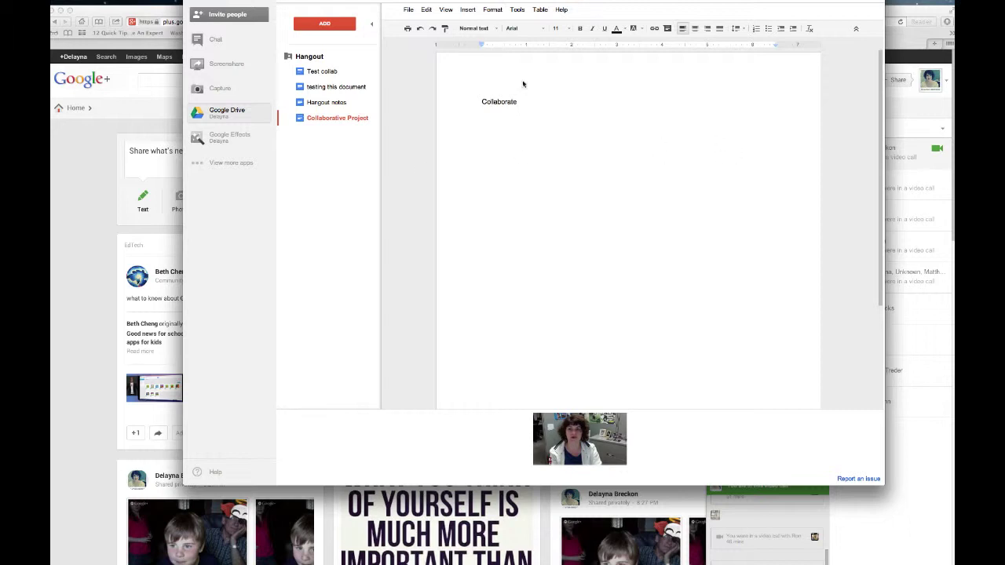
Invite one more contact to the video call by entering their e-mail address
{"action": "left_click", "coordinate": [227, 15]}
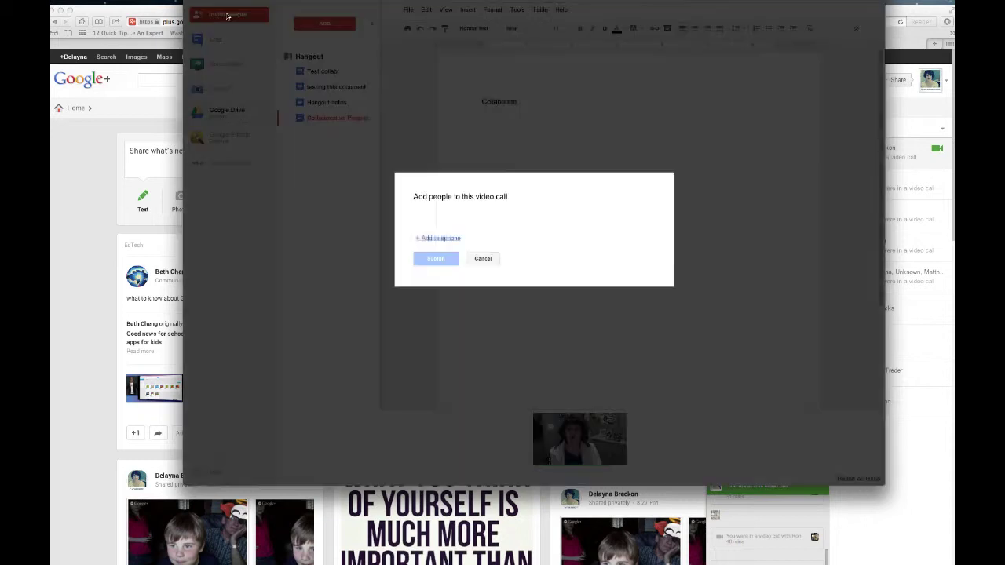
{"action": "left_click", "coordinate": [439, 228]}
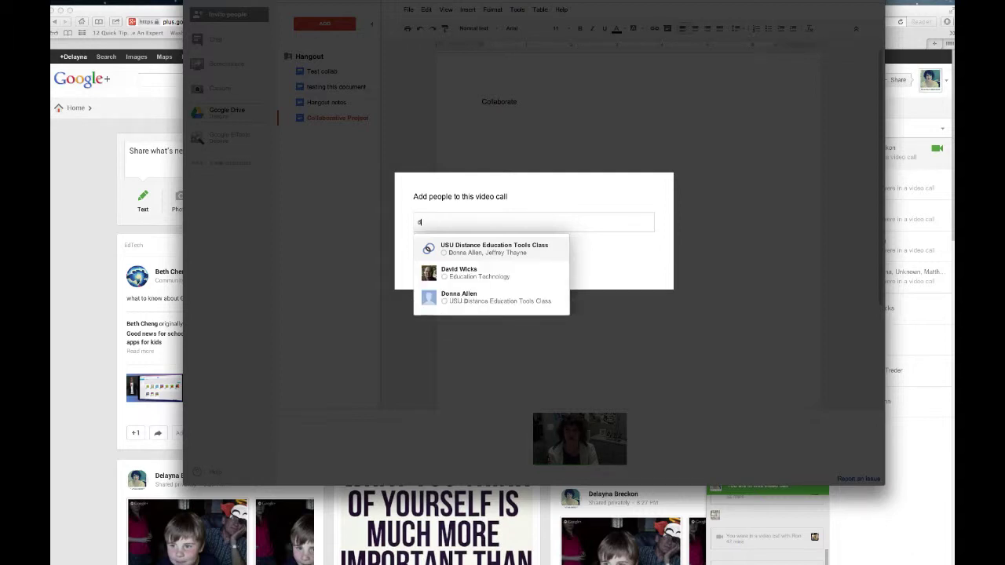
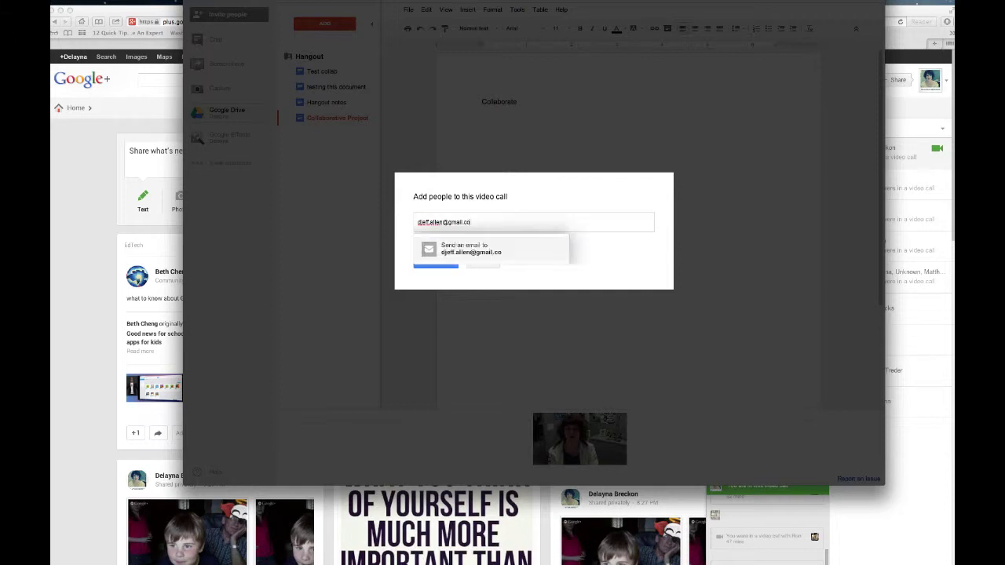
{"action": "key", "text": "Return"}
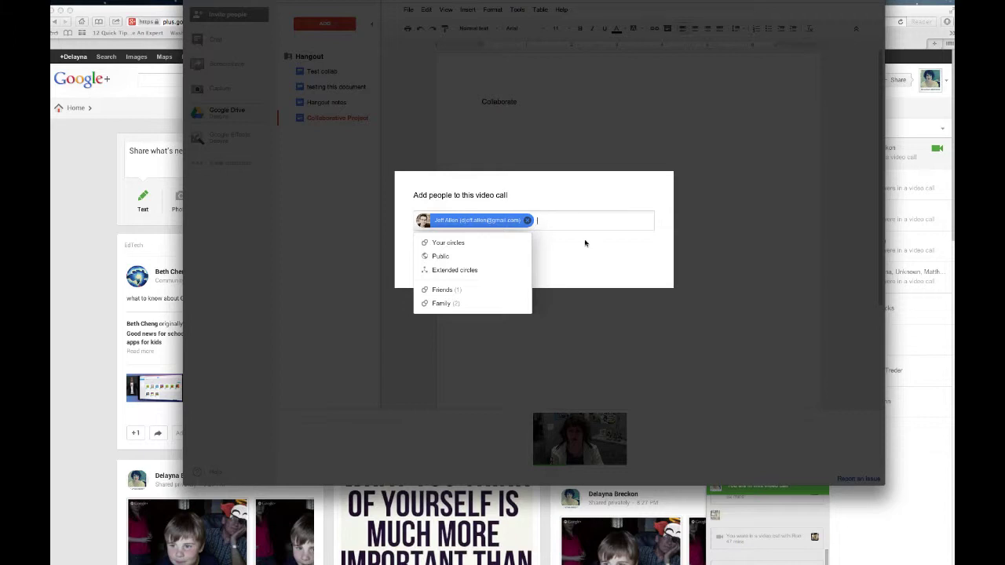
{"action": "left_click", "coordinate": [585, 243]}
{"action": "left_click", "coordinate": [431, 260]}
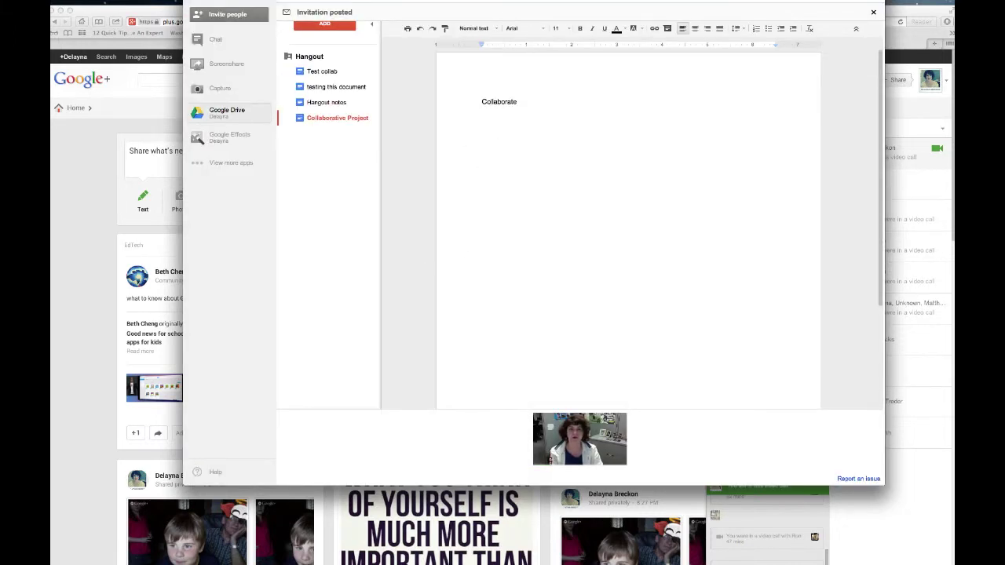
Reposition the Hangouts window, reopen the group chat after toggling it, and close the document panel
{"action": "left_click_drag", "start_coordinate": [534, 2], "coordinate": [449, 11]}
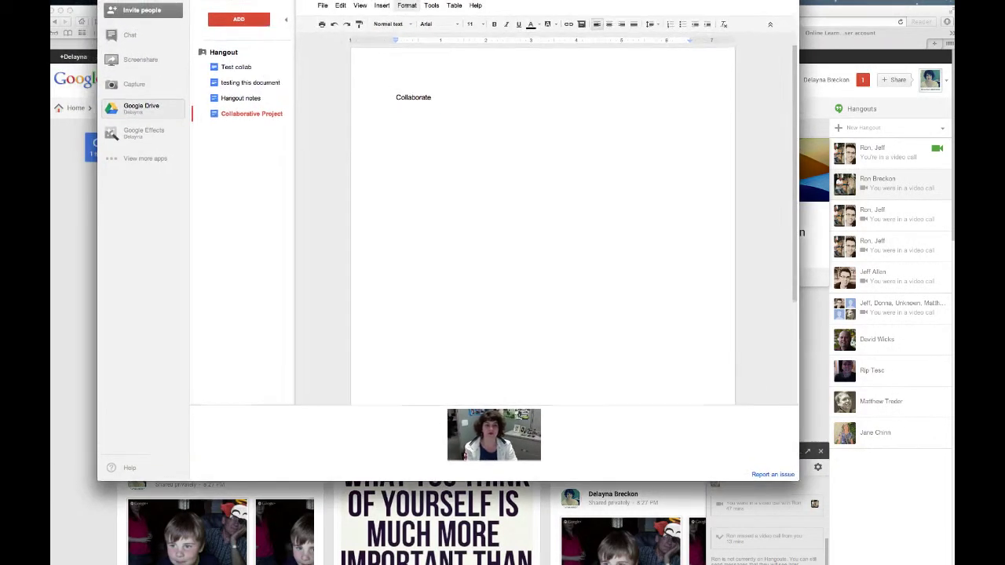
{"action": "left_click_drag", "start_coordinate": [201, 0], "coordinate": [306, 30]}
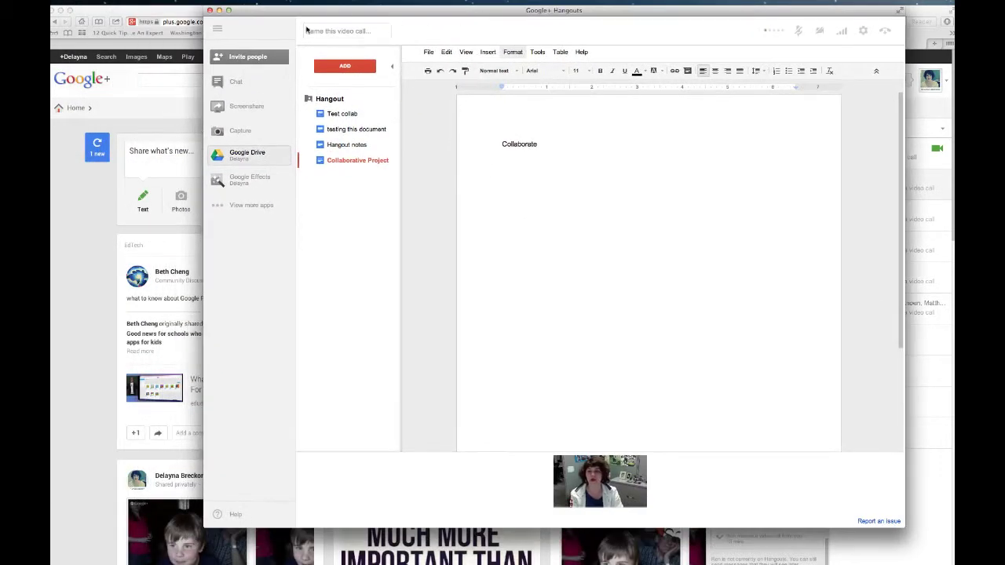
{"action": "left_click", "coordinate": [231, 82]}
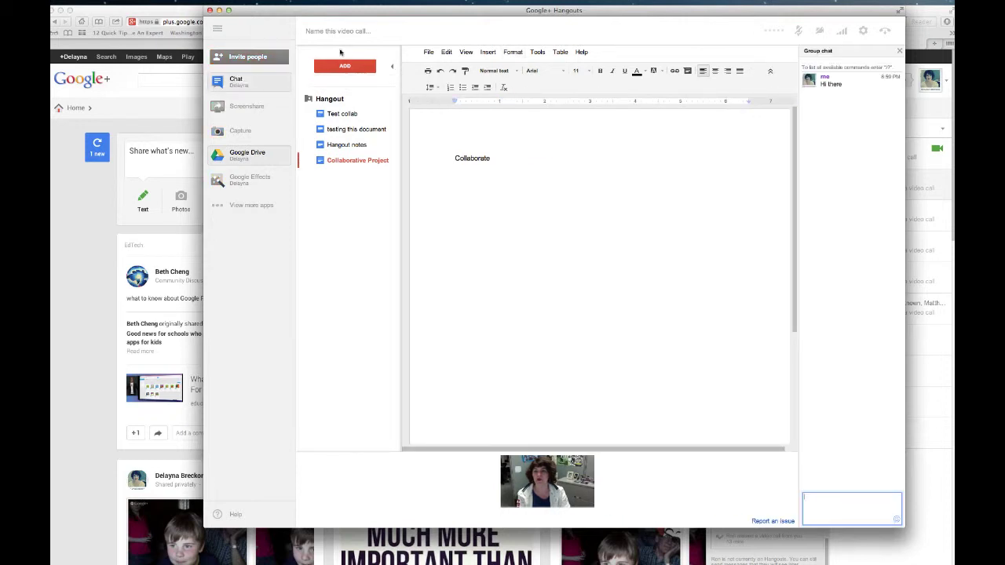
{"action": "left_click", "coordinate": [899, 51]}
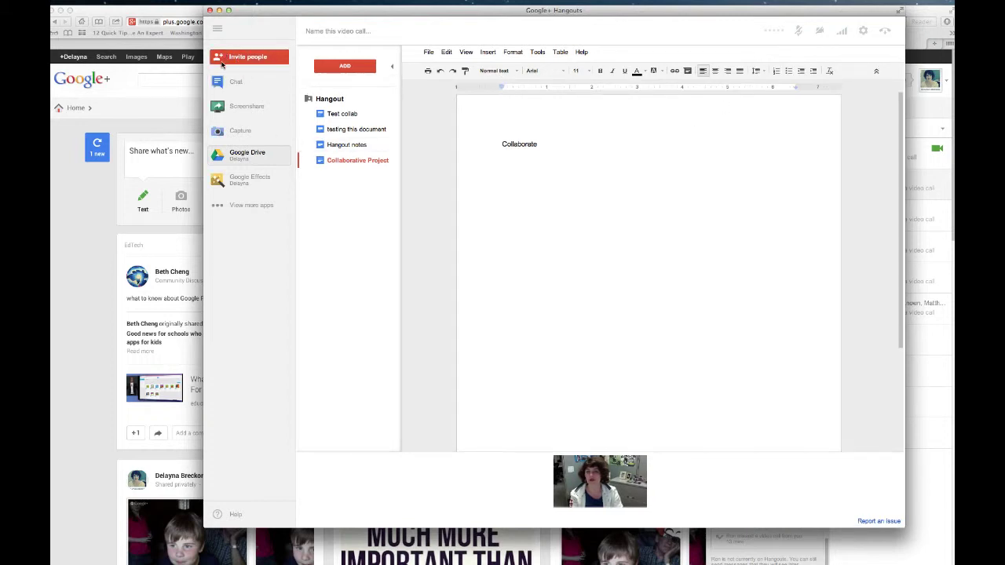
{"action": "left_click", "coordinate": [232, 83]}
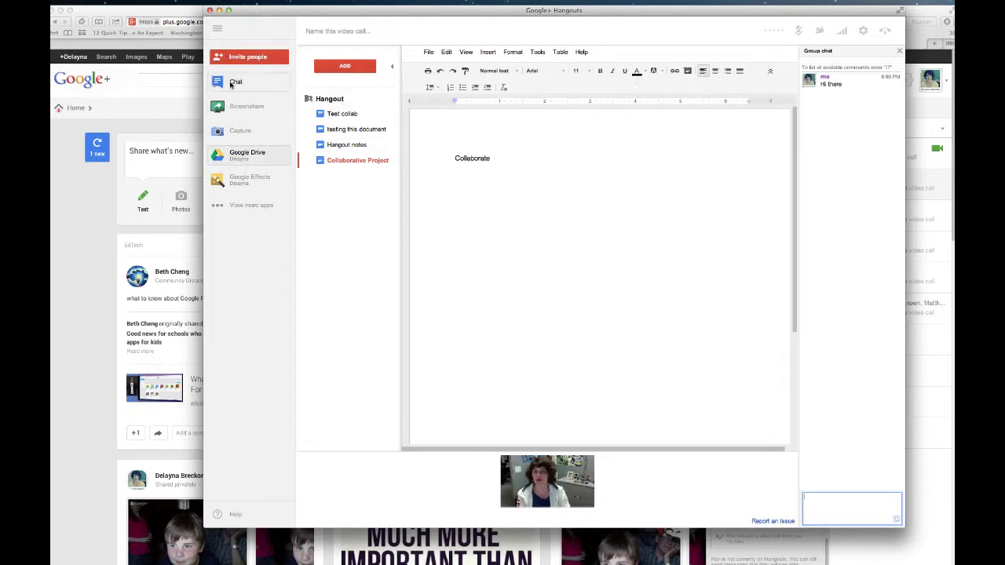
{"action": "left_click", "coordinate": [253, 157]}
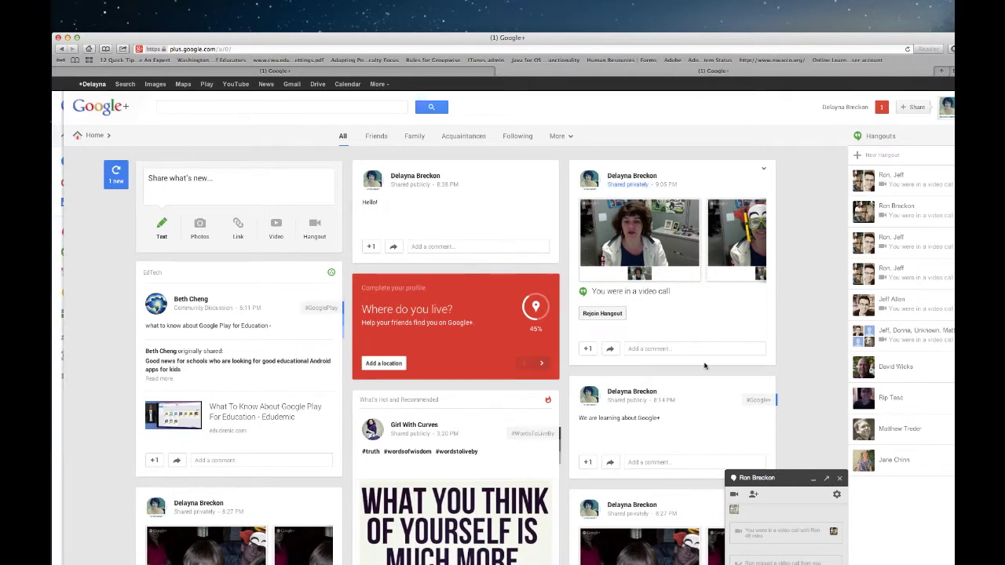
Close the chat box and switch the stream to the USU Distance Education Tools Class circle
{"action": "left_click", "coordinate": [828, 479]}
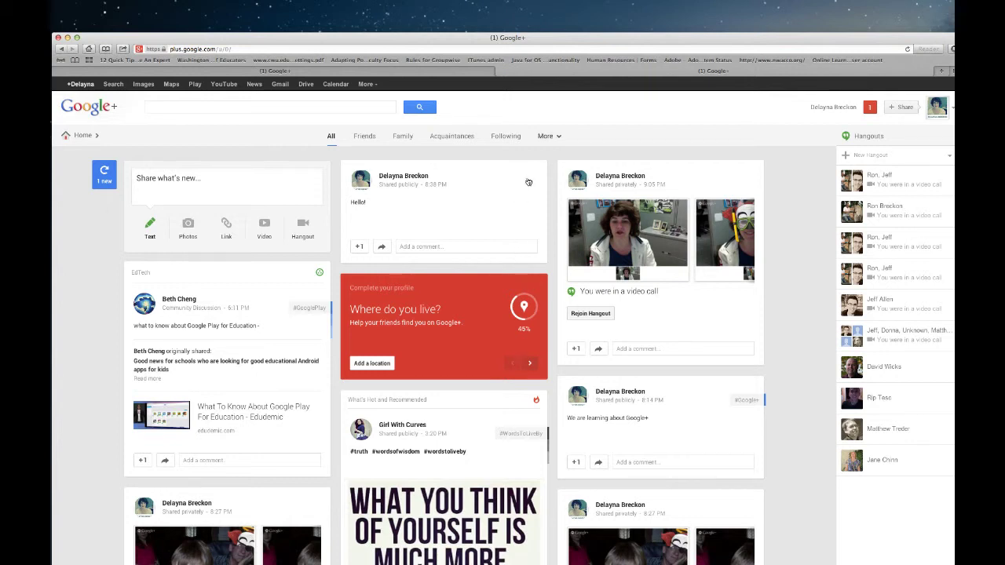
{"action": "left_click", "coordinate": [548, 136]}
{"action": "left_click", "coordinate": [574, 169]}
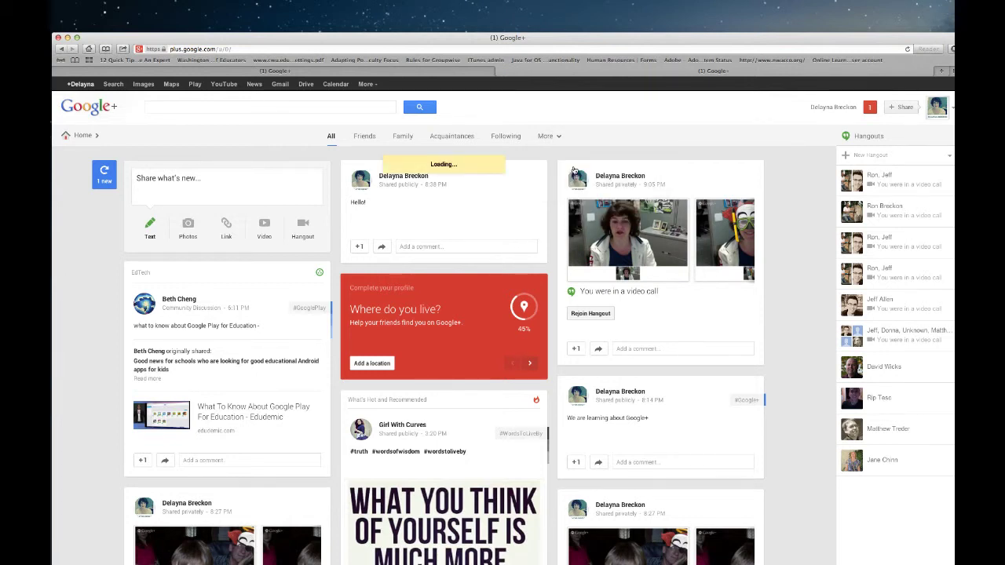